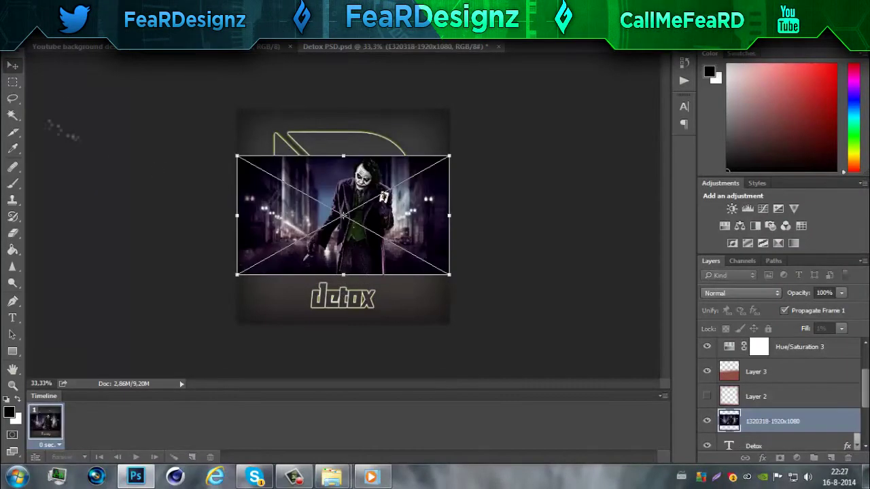
Scale the placed Joker image up to fill the square Detox canvas
{"action": "left_click_drag", "start_coordinate": [449, 155], "coordinate": [436, 184]}
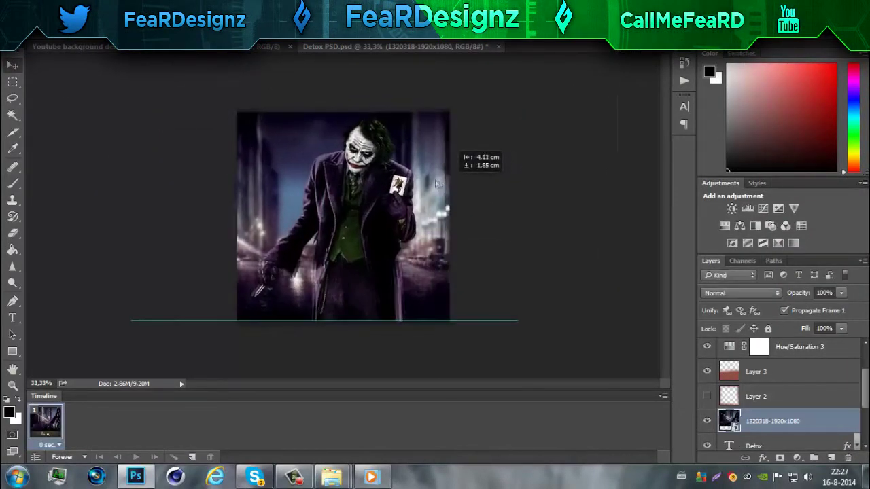
Resize and position the Joker image under Detox Logo, then duplicate it at 81% opacity
{"action": "left_click_drag", "start_coordinate": [495, 319], "coordinate": [509, 330]}
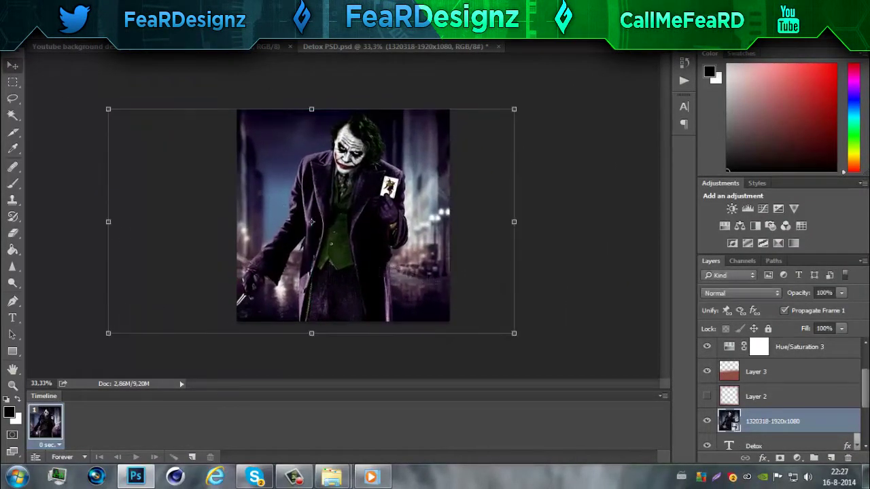
{"action": "left_click_drag", "start_coordinate": [108, 221], "coordinate": [114, 222]}
{"action": "left_click_drag", "start_coordinate": [772, 422], "coordinate": [785, 356]}
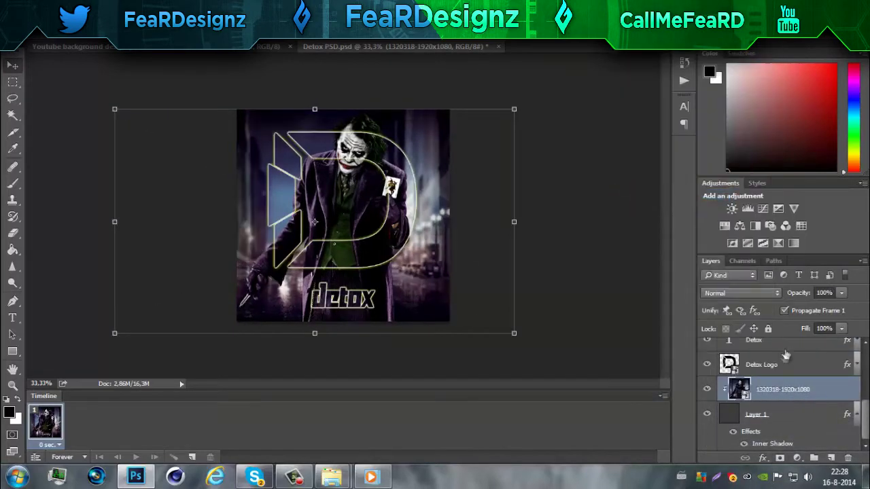
{"action": "key", "text": "ctrl+j"}
{"action": "mouse_move", "coordinate": [781, 390]}
{"action": "left_mouse_down"}
{"action": "mouse_move", "coordinate": [746, 344]}
{"action": "mouse_move", "coordinate": [745, 355]}
{"action": "left_mouse_up"}
{"action": "left_click_drag", "start_coordinate": [821, 310], "coordinate": [832, 313]}
Erase the bottom strip of the Joker copy inside a rectangular selection, then deselect
{"action": "left_click", "coordinate": [12, 82]}
{"action": "left_click_drag", "start_coordinate": [224, 336], "coordinate": [544, 266]}
{"action": "left_click", "coordinate": [12, 233]}
{"action": "right_click", "coordinate": [421, 286]}
{"action": "mouse_move", "coordinate": [245, 275]}
{"action": "left_mouse_down"}
{"action": "mouse_move", "coordinate": [471, 291]}
{"action": "mouse_move", "coordinate": [455, 316]}
{"action": "left_mouse_up"}
{"action": "key", "text": "ctrl+d"}
Zoom in on the Joker's face and erase the blurred figure beside his head
{"action": "key", "text": "z"}
{"action": "mouse_move", "coordinate": [410, 153]}
{"action": "left_mouse_down"}
{"action": "mouse_move", "coordinate": [491, 152]}
{"action": "mouse_move", "coordinate": [442, 152]}
{"action": "left_mouse_up"}
{"action": "key", "text": "e"}
{"action": "left_click_drag", "start_coordinate": [359, 77], "coordinate": [381, 191]}
{"action": "mouse_move", "coordinate": [594, 92]}
{"action": "left_mouse_down"}
{"action": "mouse_move", "coordinate": [475, 340]}
{"action": "mouse_move", "coordinate": [381, 187]}
{"action": "left_mouse_up"}
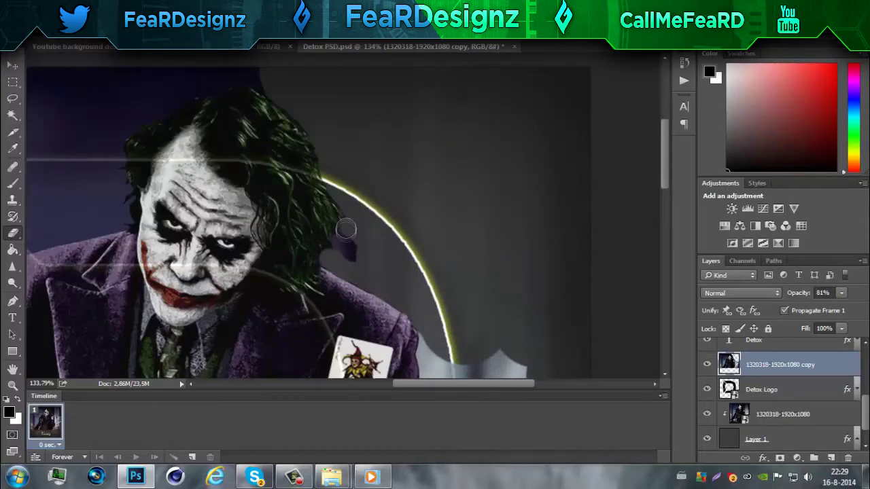
Erase the bright strip of city background beside the glowing logo arc
{"action": "scroll", "coordinate": [354, 258], "scroll_direction": "down", "scroll_amount": 5}
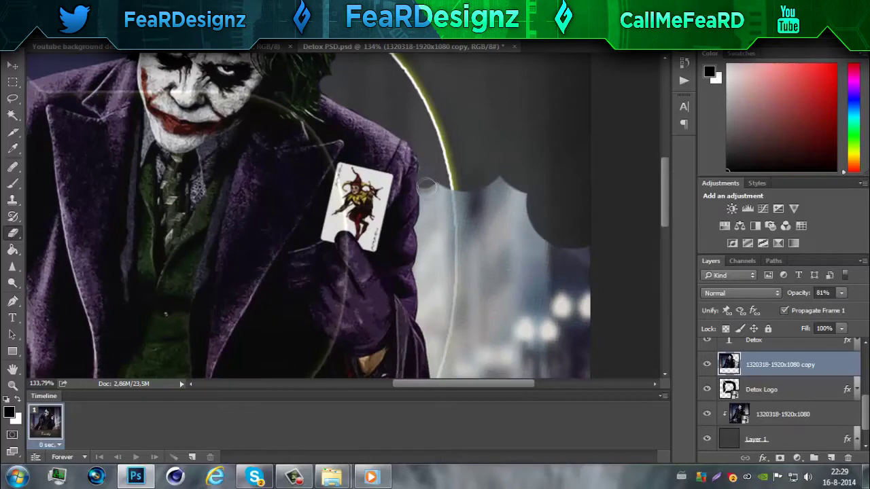
{"action": "scroll", "coordinate": [668, 183], "scroll_direction": "down", "scroll_amount": 4}
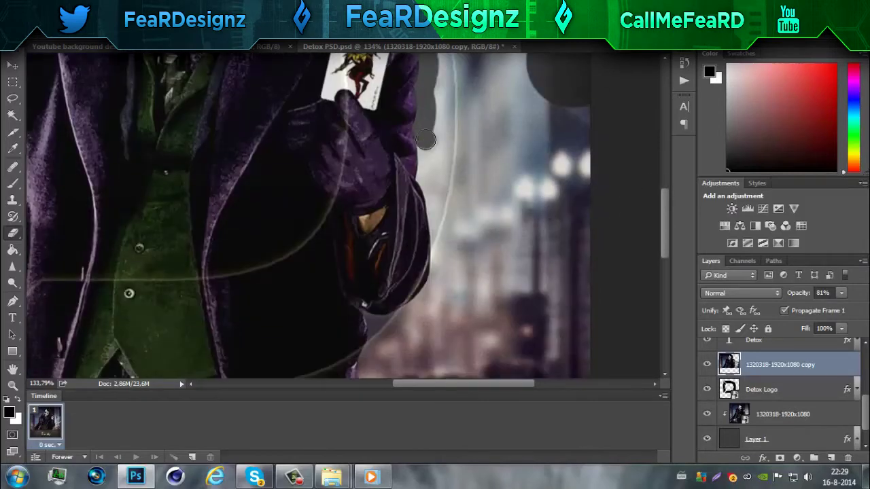
{"action": "scroll", "coordinate": [378, 334], "scroll_direction": "down", "scroll_amount": 2}
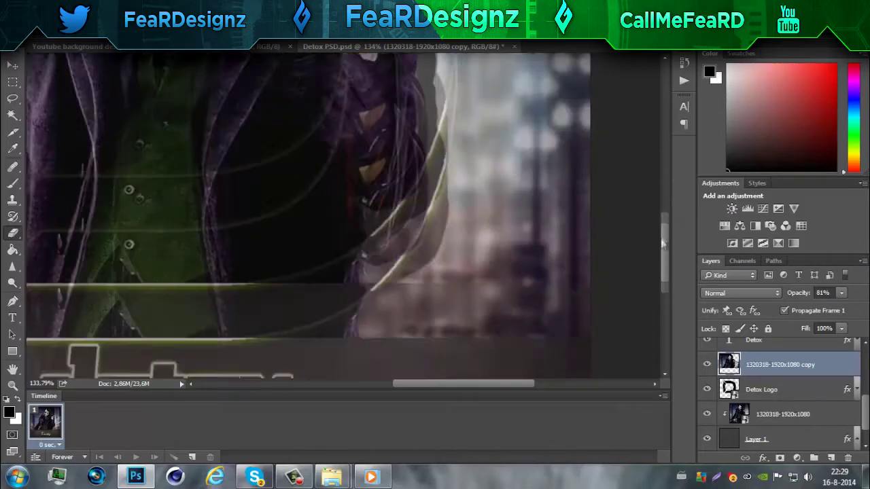
{"action": "scroll", "coordinate": [367, 198], "scroll_direction": "down", "scroll_amount": 4}
{"action": "left_click", "coordinate": [42, 31]}
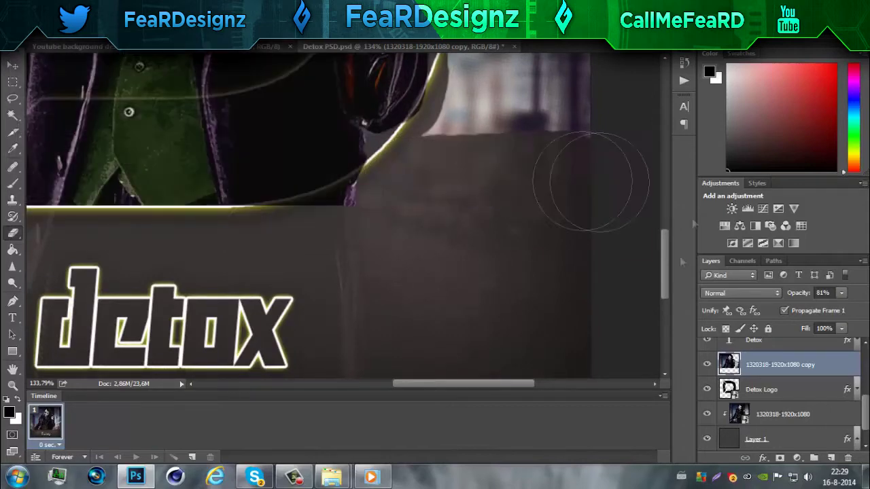
{"action": "scroll", "coordinate": [582, 170], "scroll_direction": "up", "scroll_amount": 5}
{"action": "left_click_drag", "start_coordinate": [476, 183], "coordinate": [467, 389]}
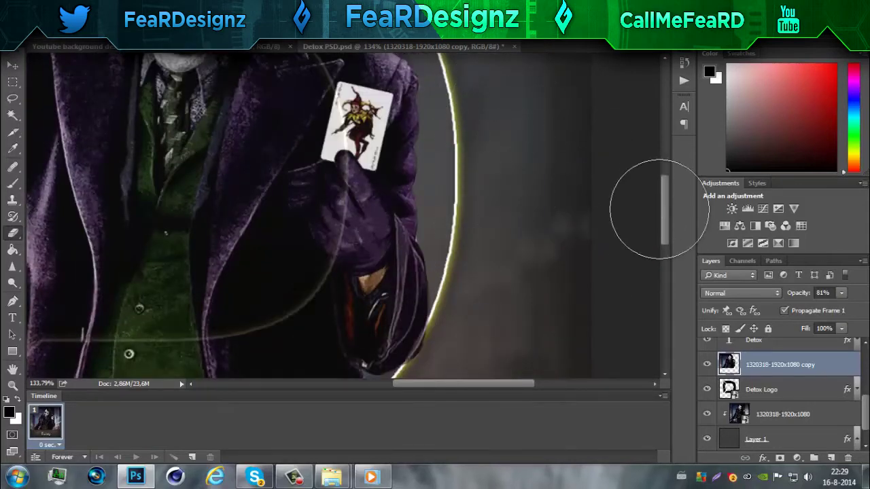
Erase the city background on the left side around the Joker
{"action": "scroll", "coordinate": [659, 209], "scroll_direction": "down", "scroll_amount": 5}
{"action": "scroll", "coordinate": [582, 213], "scroll_direction": "up", "scroll_amount": 4}
{"action": "scroll", "coordinate": [583, 213], "scroll_direction": "down", "scroll_amount": 1}
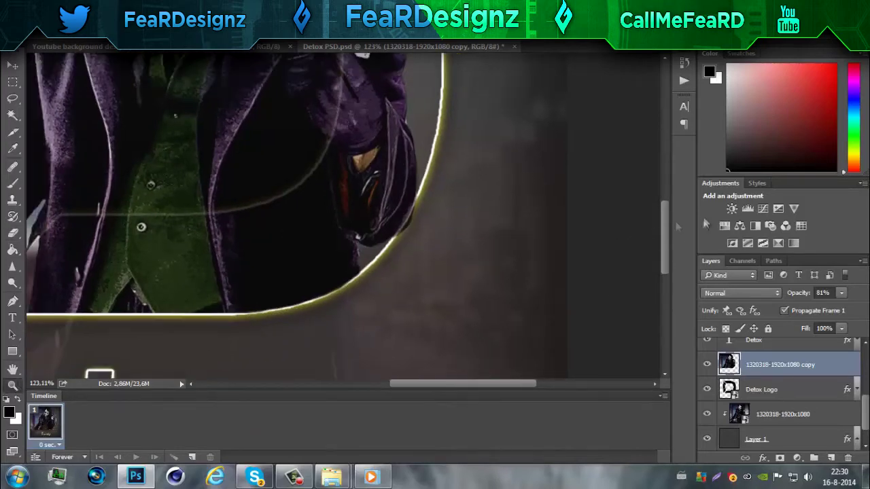
{"action": "scroll", "coordinate": [473, 259], "scroll_direction": "up", "scroll_amount": 5}
{"action": "scroll", "coordinate": [339, 204], "scroll_direction": "left", "scroll_amount": 5}
{"action": "scroll", "coordinate": [179, 97], "scroll_direction": "down", "scroll_amount": 1}
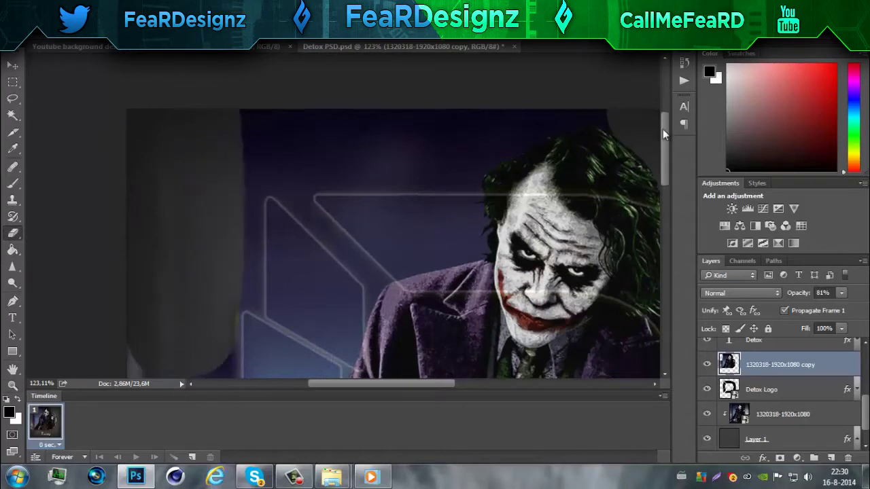
{"action": "scroll", "coordinate": [663, 129], "scroll_direction": "down", "scroll_amount": 5}
{"action": "scroll", "coordinate": [670, 217], "scroll_direction": "up", "scroll_amount": 2}
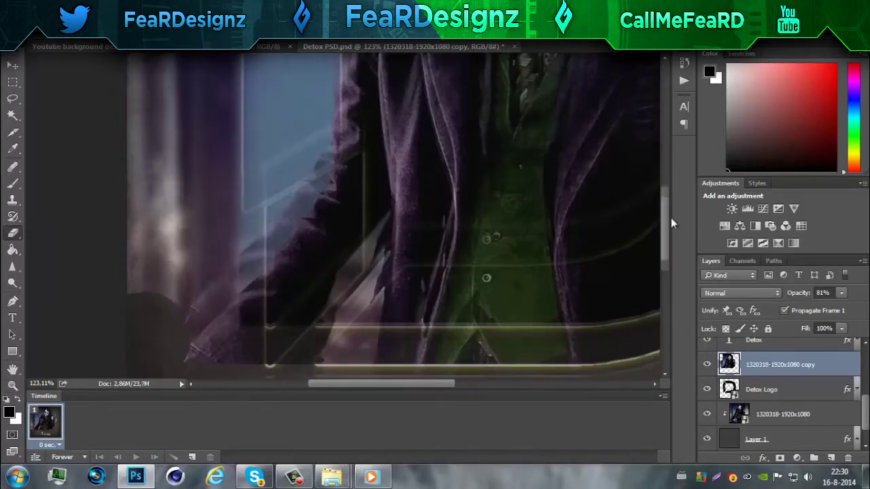
{"action": "scroll", "coordinate": [671, 217], "scroll_direction": "up", "scroll_amount": 1}
{"action": "left_click_drag", "start_coordinate": [158, 327], "coordinate": [184, 87]}
{"action": "left_click_drag", "start_coordinate": [178, 305], "coordinate": [285, 161]}
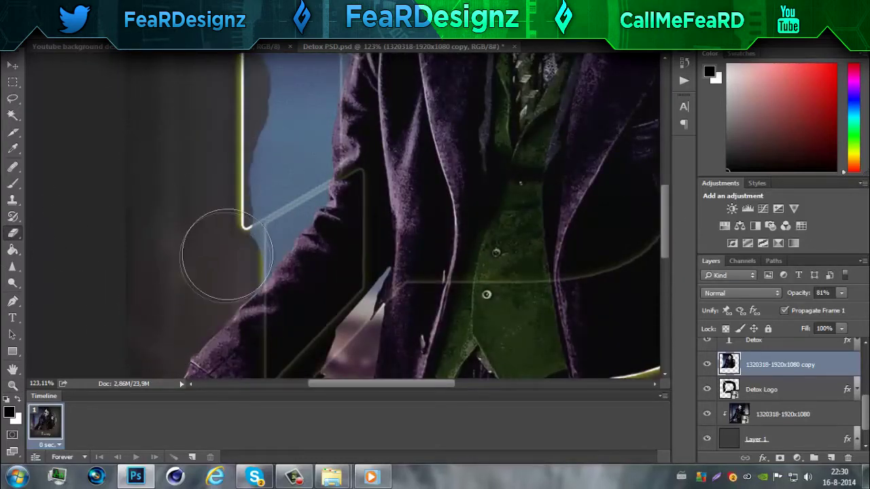
Erase the blue background near the upper glow line to expose the D logo
{"action": "scroll", "coordinate": [674, 184], "scroll_direction": "up", "scroll_amount": 5}
{"action": "scroll", "coordinate": [675, 185], "scroll_direction": "up", "scroll_amount": 2}
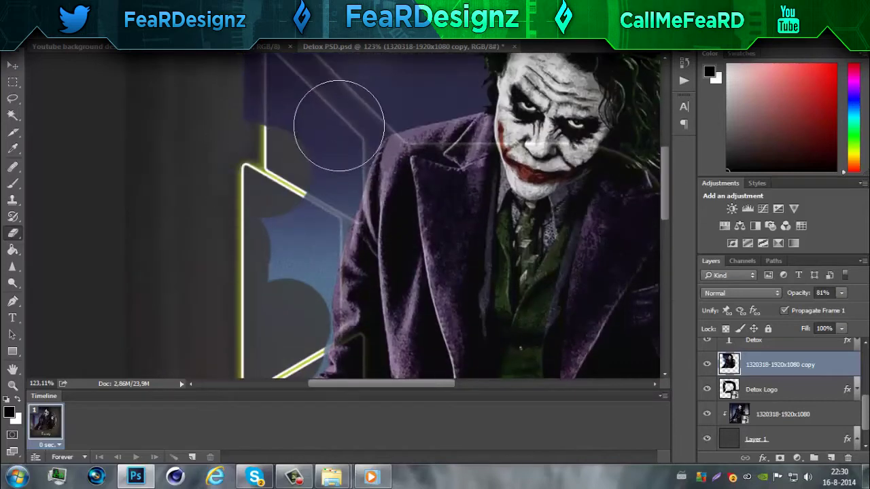
{"action": "left_click_drag", "start_coordinate": [330, 116], "coordinate": [286, 294]}
{"action": "scroll", "coordinate": [320, 116], "scroll_direction": "up", "scroll_amount": 5}
{"action": "scroll", "coordinate": [559, 80], "scroll_direction": "up", "scroll_amount": 1}
{"action": "mouse_move", "coordinate": [407, 163]}
{"action": "left_mouse_down"}
{"action": "mouse_move", "coordinate": [353, 215]}
{"action": "mouse_move", "coordinate": [485, 97]}
{"action": "mouse_move", "coordinate": [431, 195]}
{"action": "left_mouse_up"}
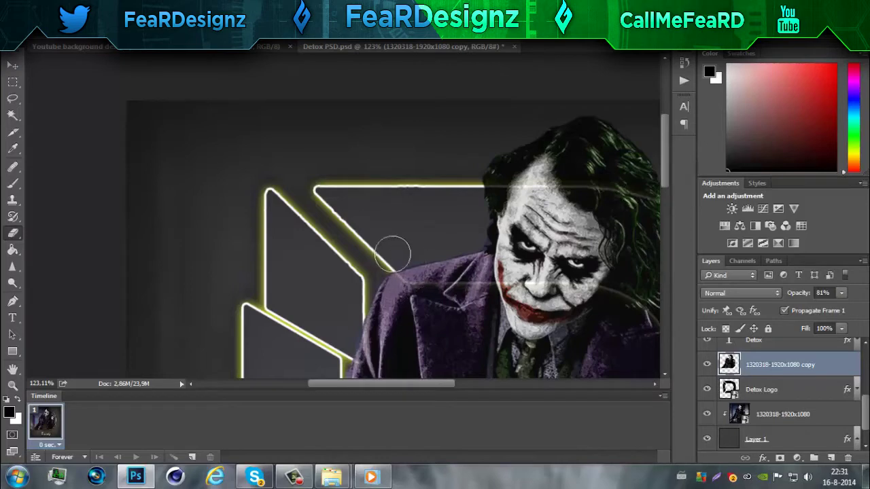
{"action": "scroll", "coordinate": [327, 160], "scroll_direction": "down", "scroll_amount": 5}
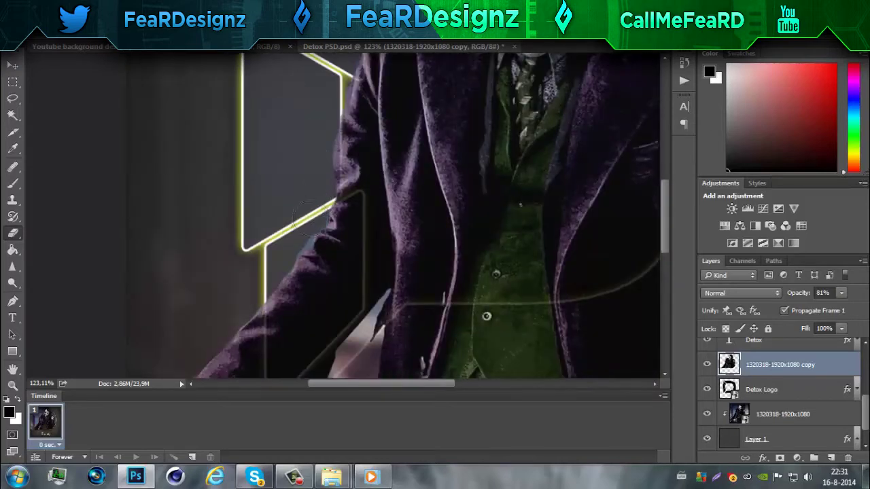
{"action": "scroll", "coordinate": [668, 198], "scroll_direction": "down", "scroll_amount": 5}
{"action": "scroll", "coordinate": [213, 255], "scroll_direction": "up", "scroll_amount": 2}
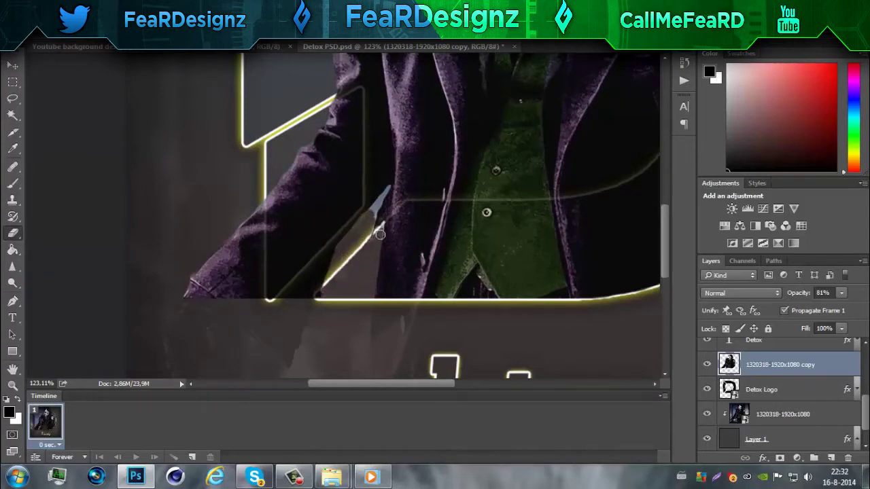
{"action": "right_click", "coordinate": [363, 230]}
{"action": "left_click", "coordinate": [390, 187]}
{"action": "scroll", "coordinate": [421, 218], "scroll_direction": "down", "scroll_amount": 1}
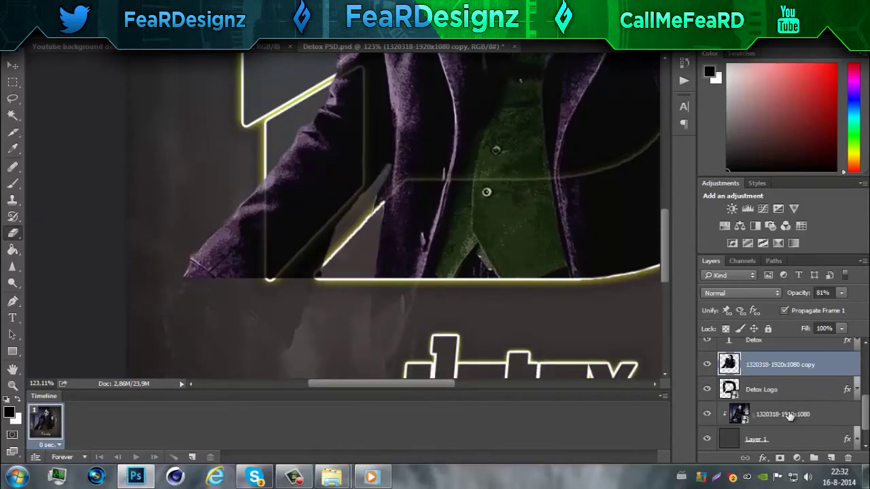
Fit the canvas in view, duplicate the erased Joker layer, and hide the first copy
{"action": "key", "text": "ctrl+0"}
{"action": "key", "text": "ctrl+j"}
{"action": "left_click", "coordinate": [707, 390]}
Rasterize the copy 2 layer and erase a selected upper area of the image
{"action": "key", "text": "m"}
{"action": "key", "text": "1"}
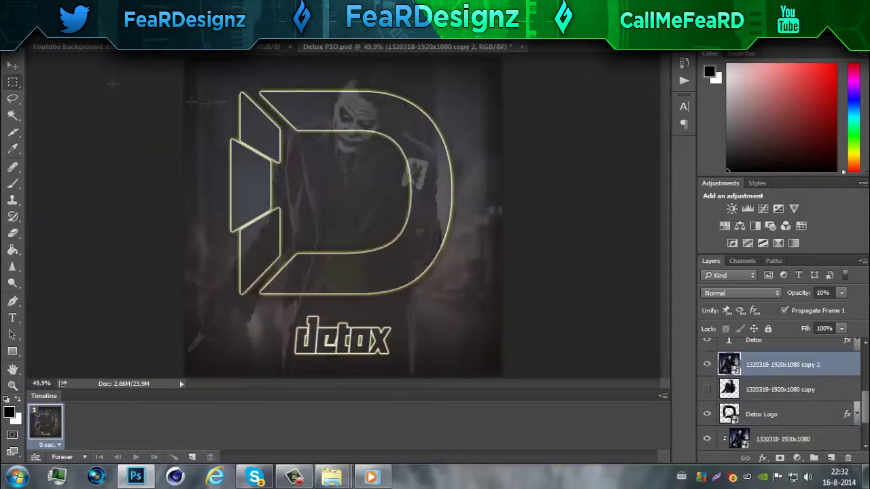
{"action": "left_click_drag", "start_coordinate": [180, 55], "coordinate": [559, 275]}
{"action": "right_click", "coordinate": [330, 178]}
{"action": "key", "text": "Escape"}
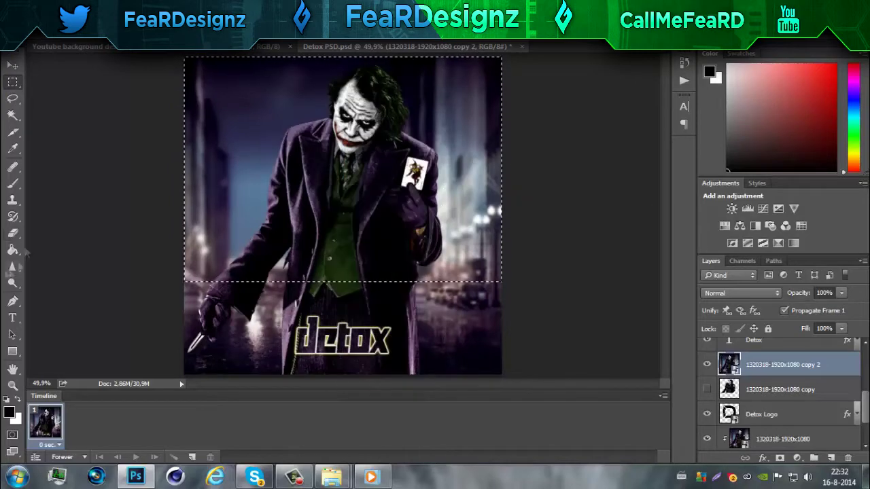
{"action": "key", "text": "e"}
{"action": "left_click", "coordinate": [222, 93]}
{"action": "key", "text": "Return"}
Select the lower-right area of copy 2 and erase it
{"action": "right_click", "coordinate": [222, 92]}
{"action": "left_click_drag", "start_coordinate": [145, 78], "coordinate": [476, 204]}
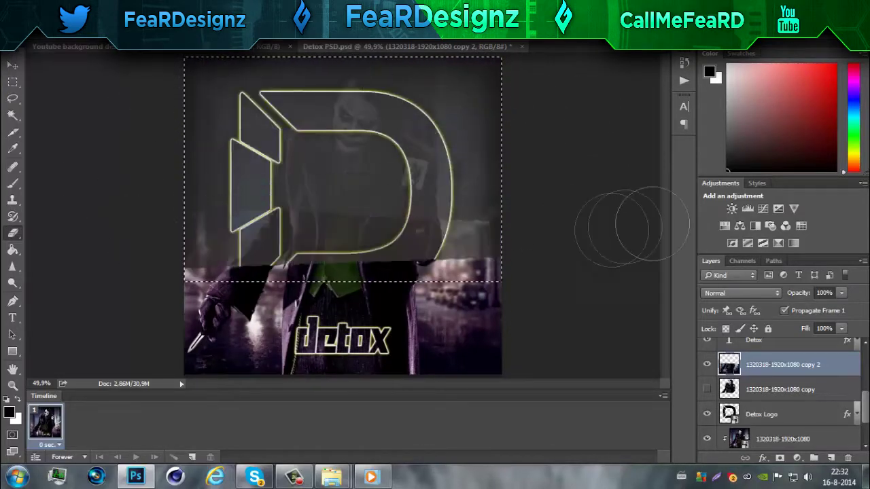
{"action": "key", "text": "m"}
{"action": "left_click_drag", "start_coordinate": [235, 125], "coordinate": [316, 330]}
{"action": "key", "text": "e"}
{"action": "left_click", "coordinate": [380, 319]}
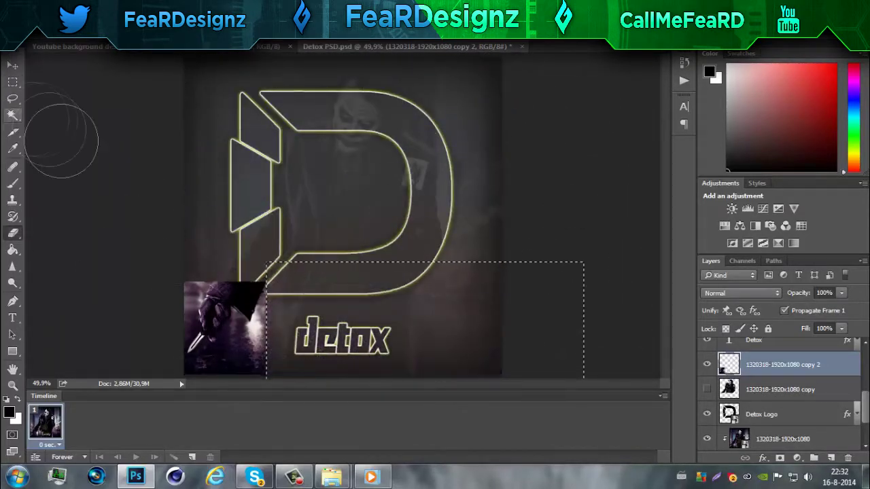
Compare the two Joker copies, then select and zoom in on the hand and knife
{"action": "left_click", "coordinate": [707, 364]}
{"action": "left_click", "coordinate": [707, 389]}
{"action": "left_click", "coordinate": [707, 364]}
{"action": "left_click", "coordinate": [707, 364]}
{"action": "left_click_drag", "start_coordinate": [184, 263], "coordinate": [265, 286]}
{"action": "left_click_drag", "start_coordinate": [184, 262], "coordinate": [279, 294]}
{"action": "key", "text": "e"}
{"action": "key", "text": "z"}
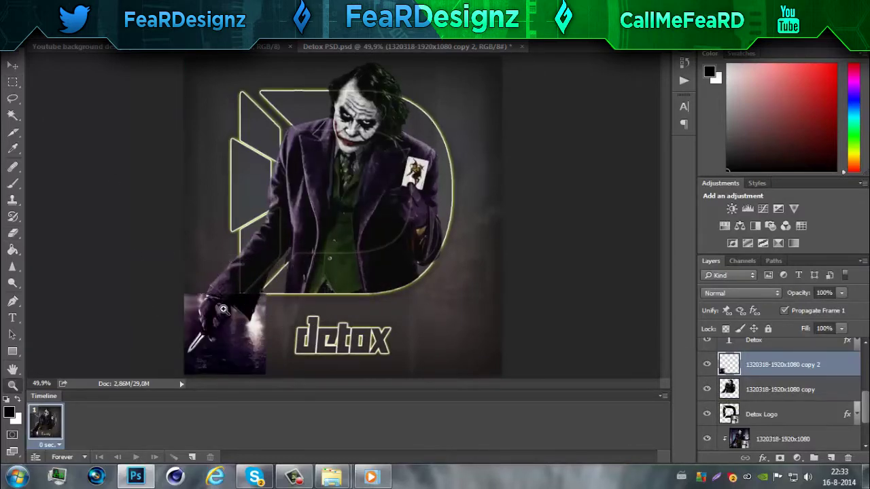
{"action": "left_click_drag", "start_coordinate": [184, 330], "coordinate": [688, 358]}
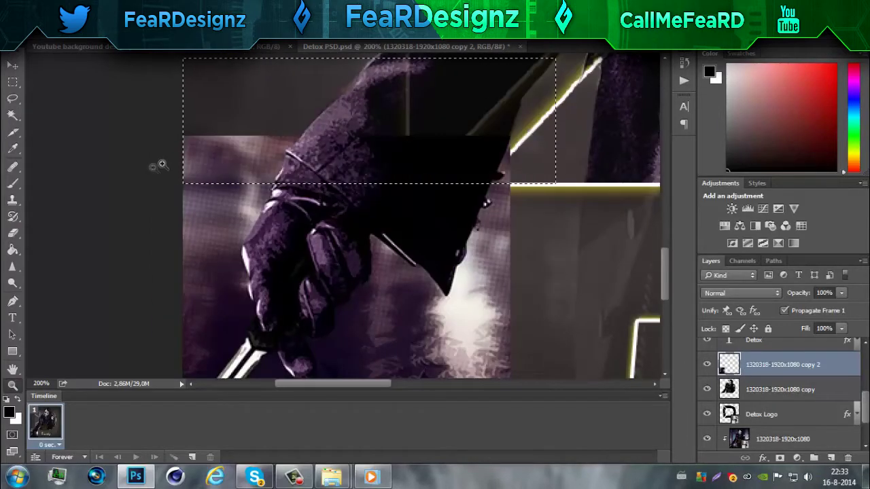
{"action": "key", "text": "e"}
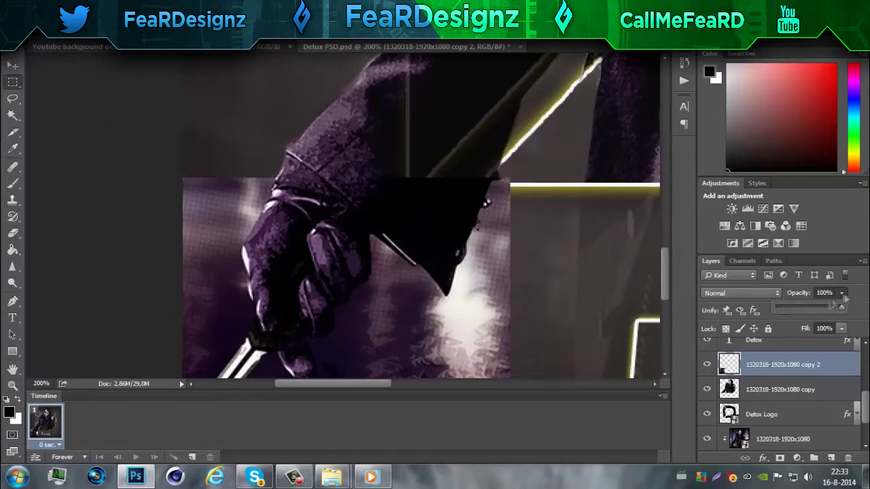
Erase the background around the Joker's knife hand, checking against the first copy
{"action": "left_click_drag", "start_coordinate": [844, 293], "coordinate": [807, 307]}
{"action": "scroll", "coordinate": [421, 215], "scroll_direction": "down", "scroll_amount": 1}
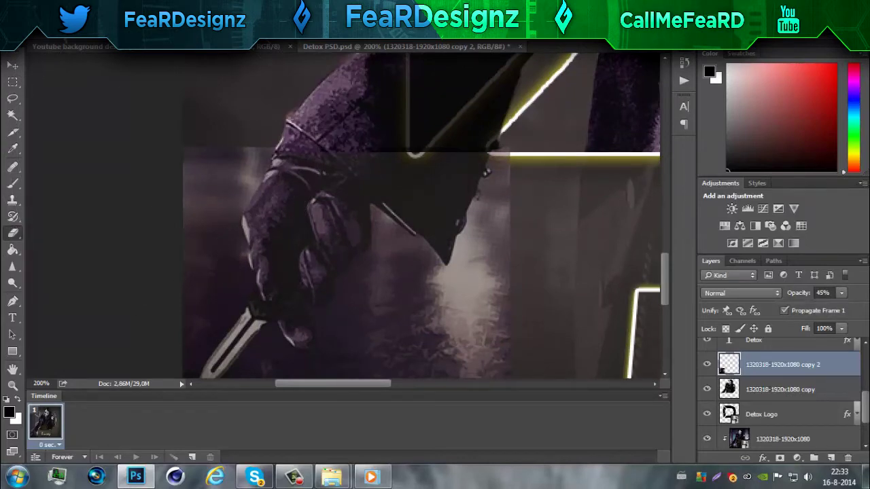
{"action": "scroll", "coordinate": [191, 231], "scroll_direction": "down", "scroll_amount": 1}
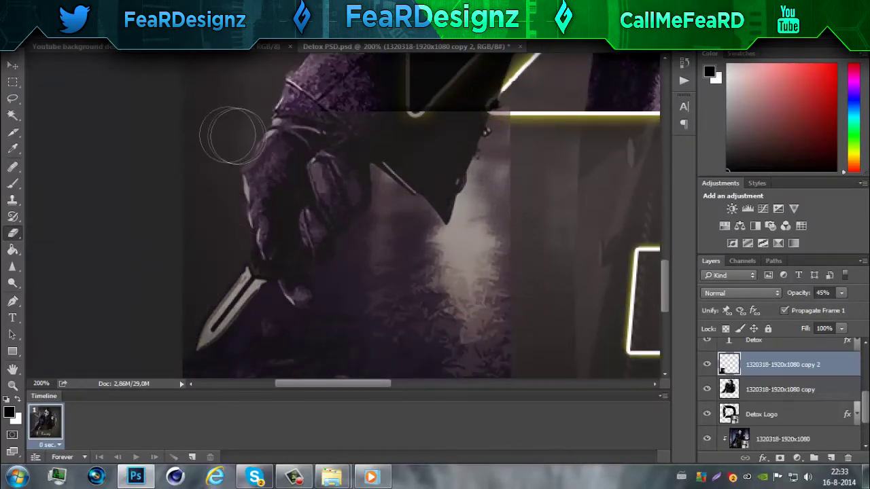
{"action": "left_click", "coordinate": [707, 388]}
{"action": "left_click", "coordinate": [707, 388]}
{"action": "left_click", "coordinate": [708, 389]}
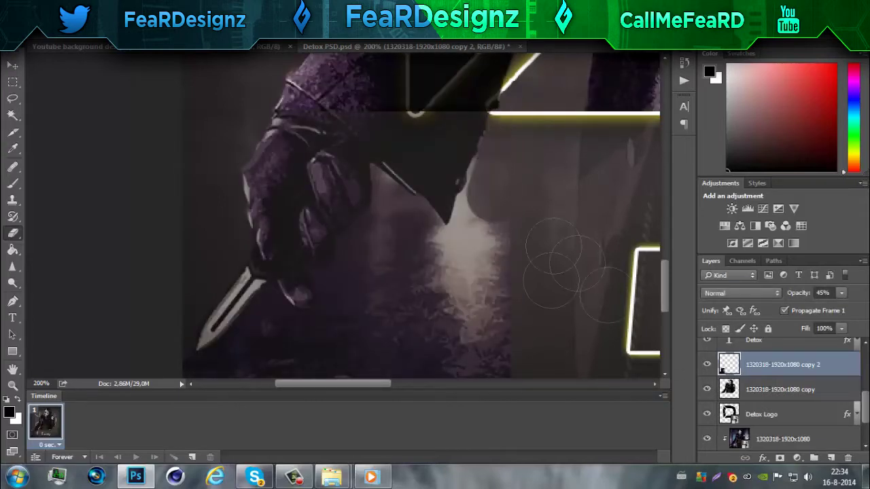
{"action": "scroll", "coordinate": [350, 288], "scroll_direction": "down", "scroll_amount": 2}
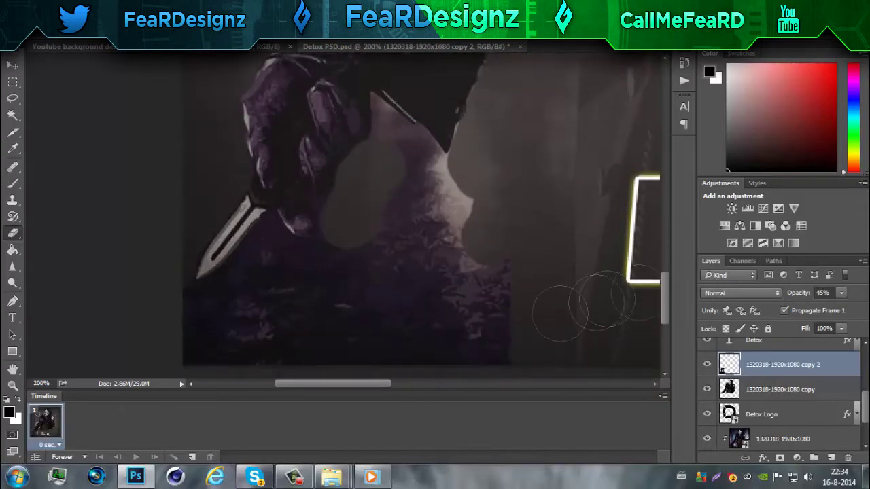
{"action": "mouse_move", "coordinate": [170, 305]}
{"action": "left_mouse_down"}
{"action": "mouse_move", "coordinate": [413, 174]}
{"action": "mouse_move", "coordinate": [502, 231]}
{"action": "mouse_move", "coordinate": [305, 307]}
{"action": "mouse_move", "coordinate": [268, 290]}
{"action": "left_mouse_up"}
{"action": "right_click", "coordinate": [201, 261]}
{"action": "left_click", "coordinate": [201, 261]}
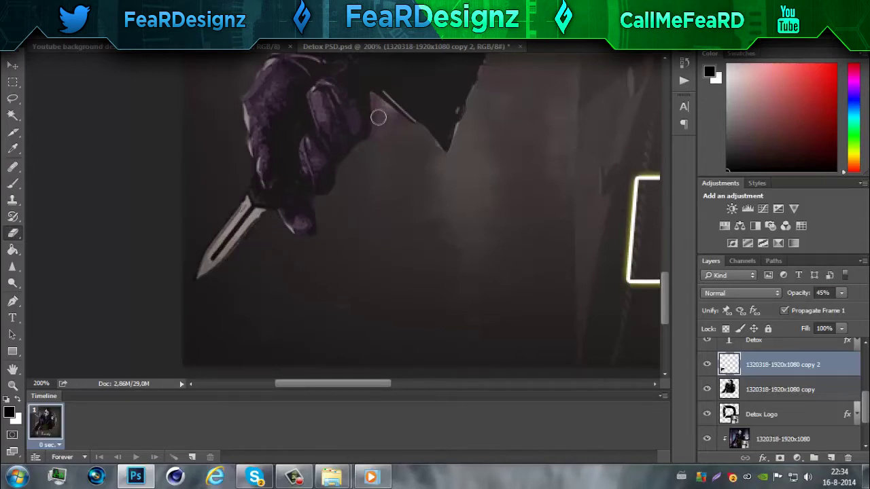
{"action": "left_click_drag", "start_coordinate": [666, 287], "coordinate": [668, 257]}
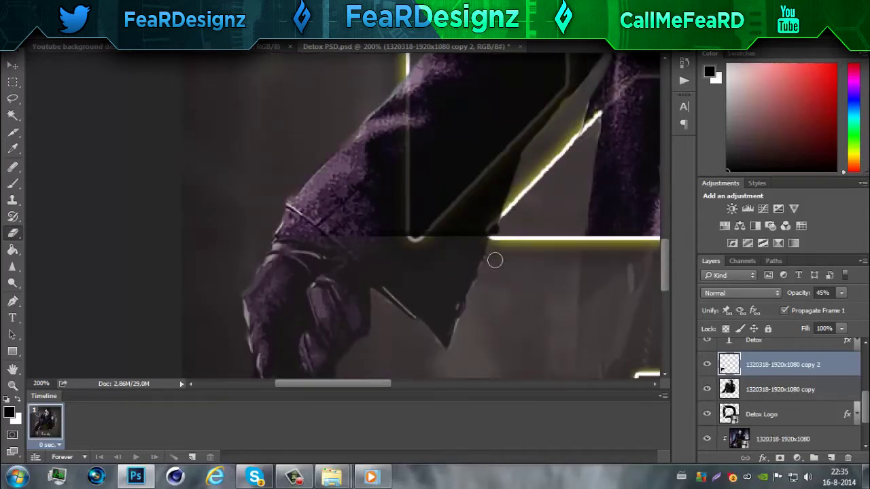
{"action": "right_click", "coordinate": [139, 66]}
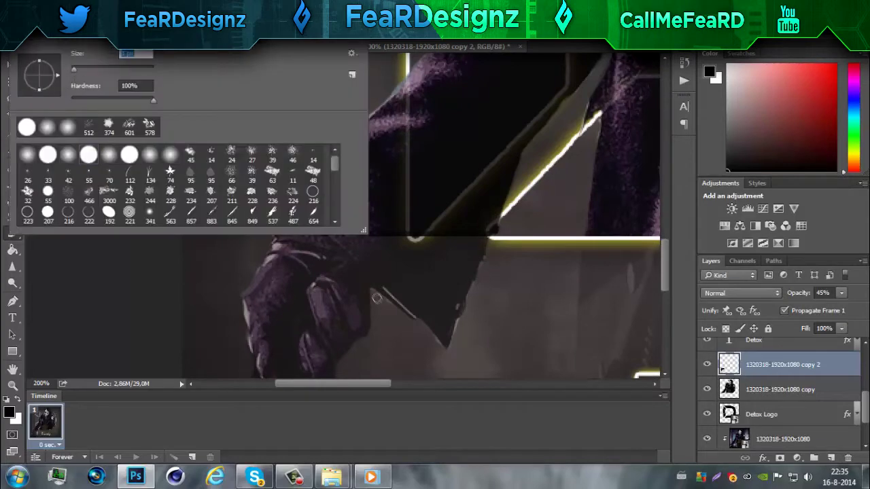
{"action": "left_click", "coordinate": [479, 354]}
Zoom out to the full canvas and merge the two Joker cutout layers into one
{"action": "key", "text": "alt+bracketleft"}
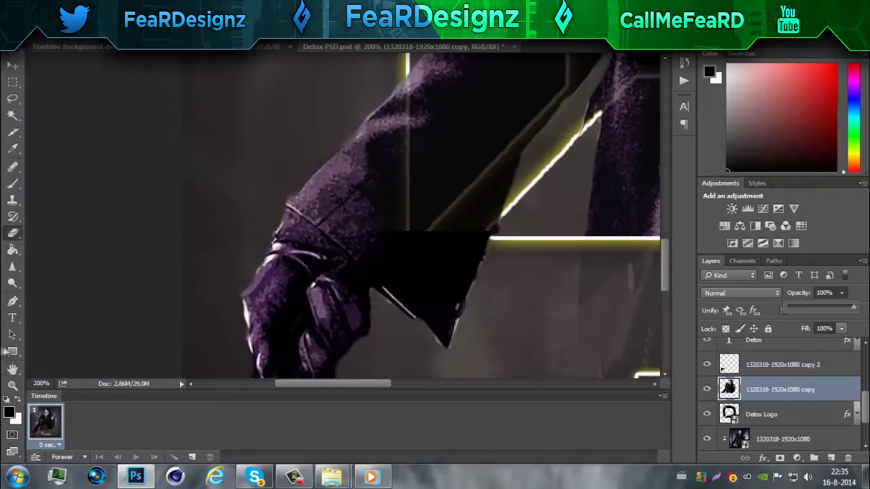
{"action": "key", "text": "z"}
{"action": "key", "text": "ctrl+0"}
{"action": "left_click", "coordinate": [781, 365], "text": "ctrl"}
{"action": "right_click", "coordinate": [816, 364]}
{"action": "left_click", "coordinate": [680, 365]}
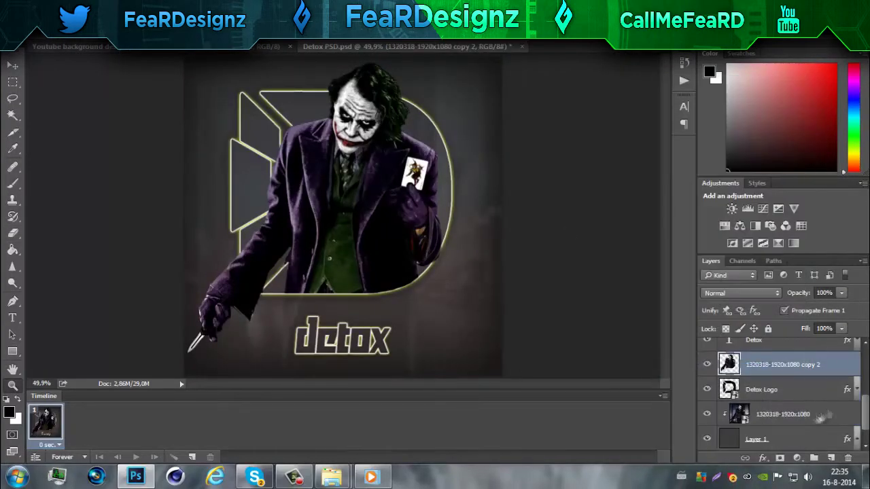
Lower the original Joker photo layer to 10% opacity
{"action": "left_click", "coordinate": [832, 410]}
{"action": "left_click_drag", "start_coordinate": [841, 293], "coordinate": [810, 311]}
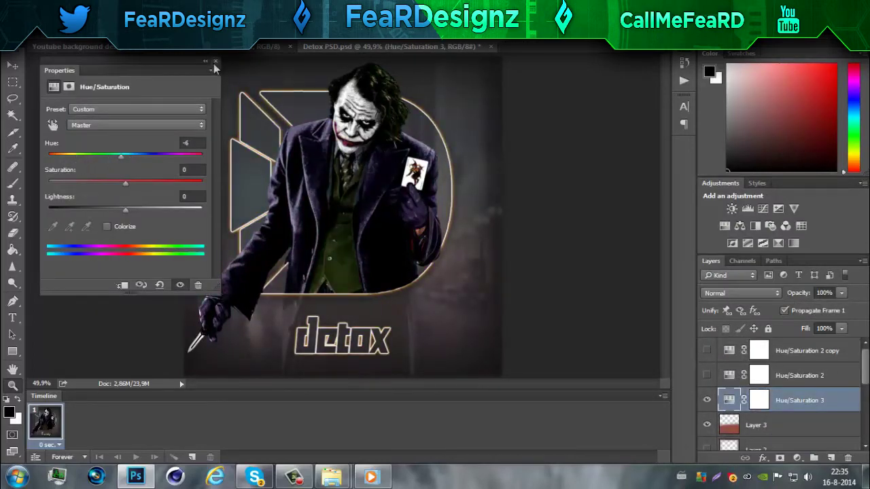
{"action": "scroll", "coordinate": [781, 394], "scroll_direction": "down", "scroll_amount": 3}
Change the Detox Logo layer's Outer Glow colour to purple 8b00ff
{"action": "left_click", "coordinate": [818, 379]}
{"action": "double_click", "coordinate": [818, 379]}
{"action": "left_click", "coordinate": [466, 274]}
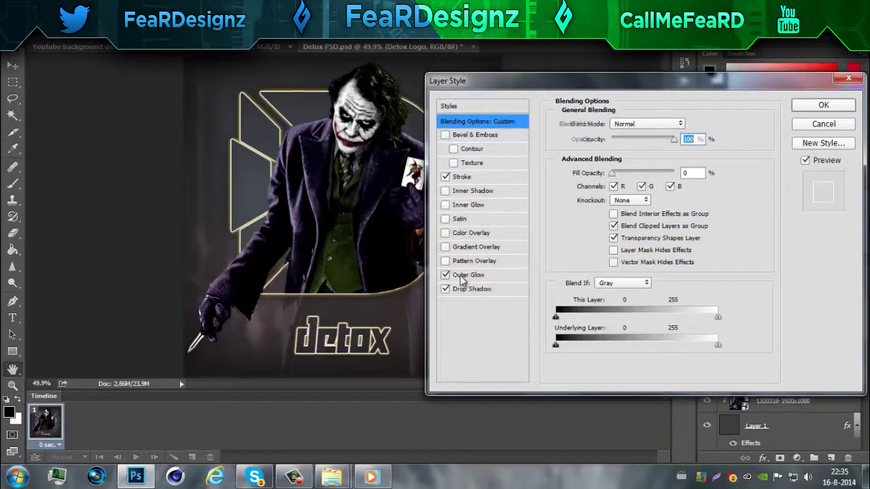
{"action": "left_click", "coordinate": [558, 178]}
{"action": "left_click", "coordinate": [333, 231]}
{"action": "type", "text": "8b00ff"}
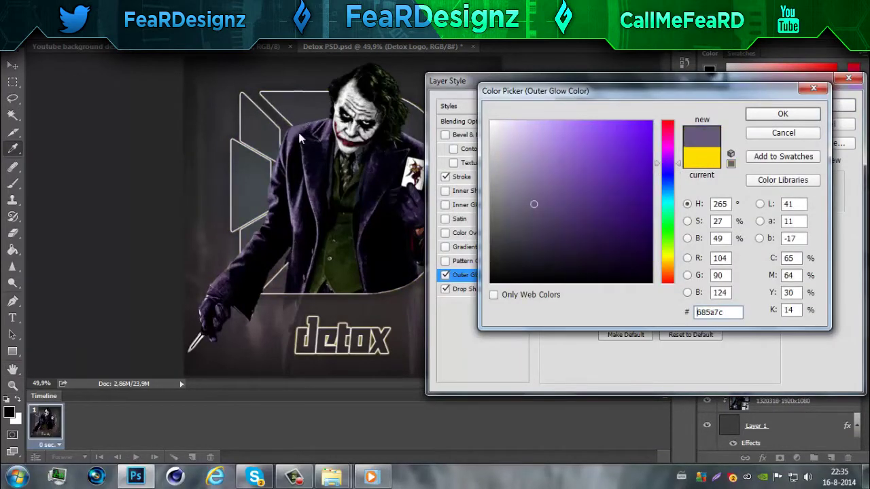
{"action": "key", "text": "Return"}
{"action": "key", "text": "Return"}
Change the detox text layer's outer glow colour to green
{"action": "scroll", "coordinate": [866, 426], "scroll_direction": "up", "scroll_amount": 3}
{"action": "double_click", "coordinate": [806, 385]}
{"action": "left_click", "coordinate": [558, 178]}
{"action": "left_click", "coordinate": [667, 228]}
{"action": "left_click", "coordinate": [782, 113]}
{"action": "left_click", "coordinate": [834, 107]}
Edit the text to read detoxmoddingteam and centre it under the Joker
{"action": "type", "text": "moddingteam"}
{"action": "left_click", "coordinate": [12, 66]}
{"action": "left_click_drag", "start_coordinate": [365, 346], "coordinate": [375, 344]}
Save and close the Detox document, then place the Joker wallpaper into the YouTube background
{"action": "left_click", "coordinate": [68, 43]}
{"action": "left_click", "coordinate": [57, 144]}
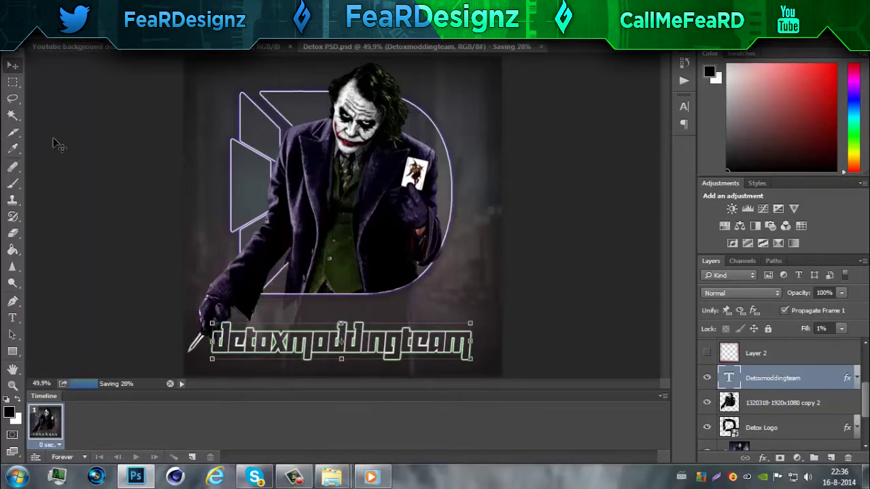
{"action": "left_click", "coordinate": [495, 47]}
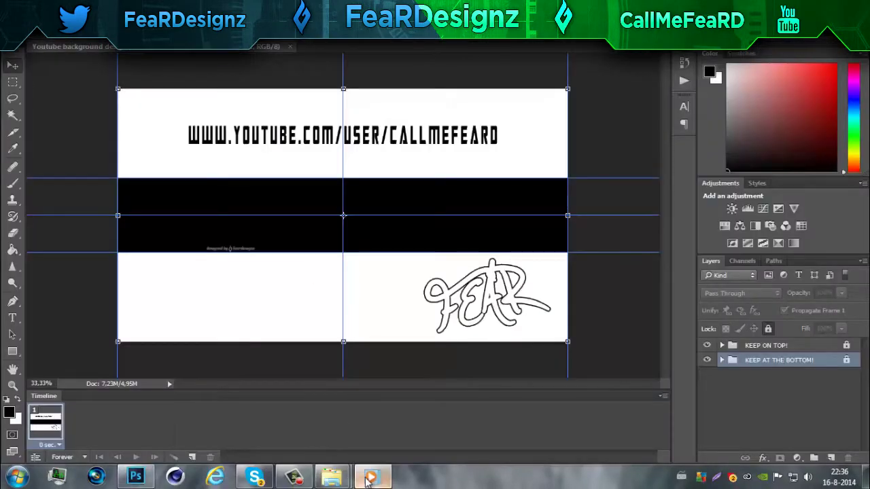
{"action": "left_click_drag", "start_coordinate": [368, 479], "coordinate": [343, 216]}
{"action": "mouse_move", "coordinate": [567, 341]}
{"action": "left_mouse_down"}
{"action": "mouse_move", "coordinate": [344, 262]}
{"action": "mouse_move", "coordinate": [349, 304]}
{"action": "mouse_move", "coordinate": [266, 274]}
{"action": "left_mouse_up"}
Move and resize the Joker wallpaper into the black middle band, undoing accidental skews
{"action": "left_click_drag", "start_coordinate": [126, 140], "coordinate": [207, 185]}
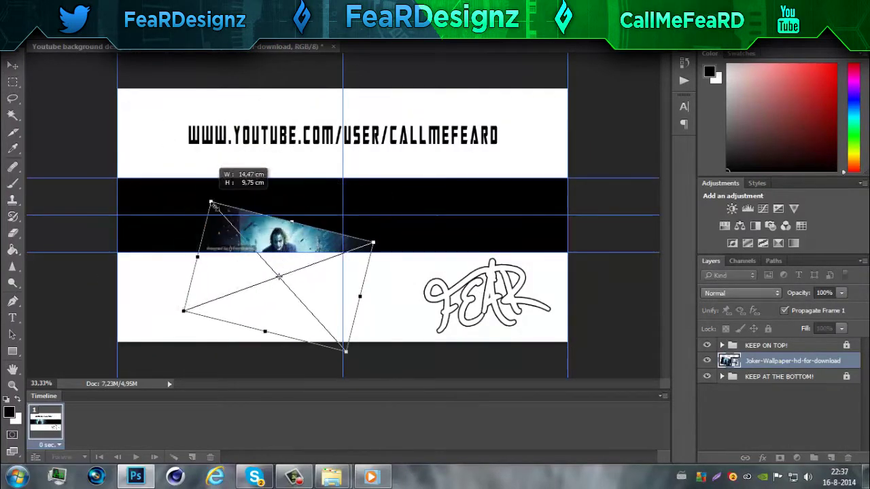
{"action": "left_click_drag", "start_coordinate": [398, 229], "coordinate": [380, 190]}
{"action": "key", "text": "ctrl+z"}
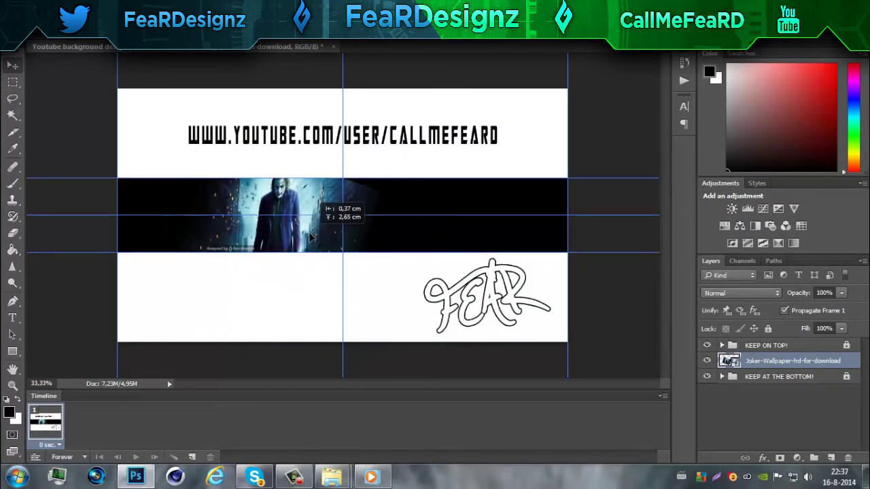
{"action": "mouse_move", "coordinate": [378, 140]}
{"action": "left_mouse_down"}
{"action": "mouse_move", "coordinate": [366, 146]}
{"action": "mouse_move", "coordinate": [399, 171]}
{"action": "left_mouse_up"}
{"action": "key", "text": "ctrl+z"}
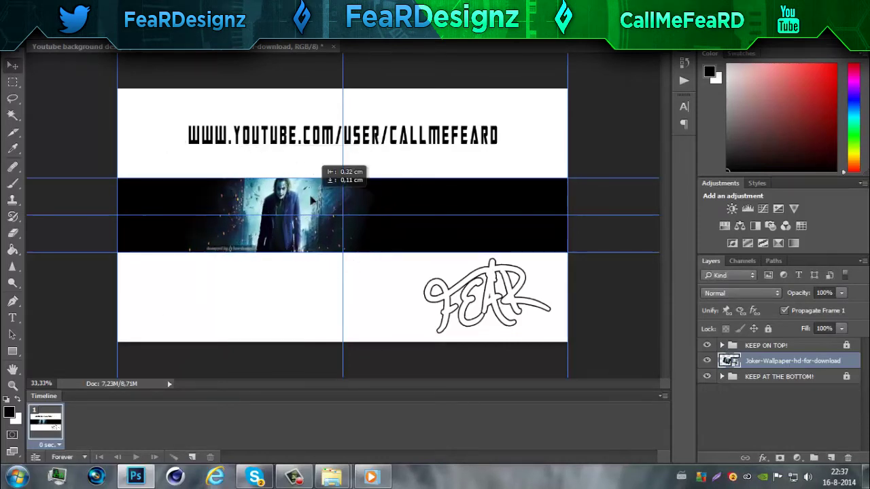
Open the eraser brush presets to prepare for erasing the wallpaper's edges
{"action": "right_click", "coordinate": [109, 90]}
{"action": "key", "text": "Escape"}
{"action": "right_click", "coordinate": [109, 91]}
{"action": "key", "text": "Escape"}
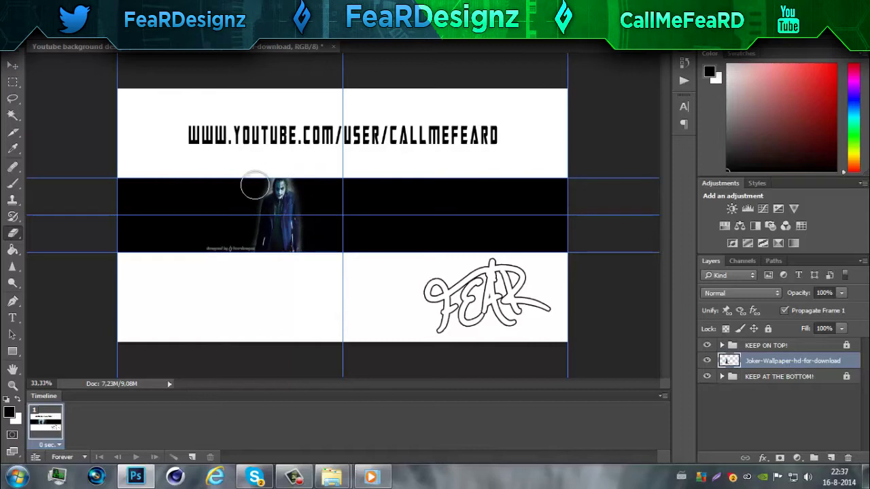
Set the TV band layer's Color Overlay to white
{"action": "left_click", "coordinate": [745, 372]}
{"action": "double_click", "coordinate": [751, 397]}
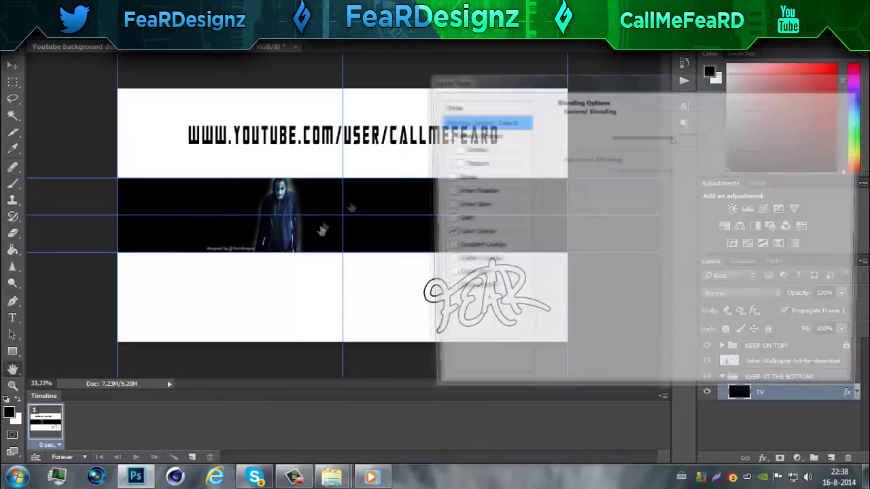
{"action": "left_click", "coordinate": [687, 122]}
{"action": "left_click", "coordinate": [795, 113]}
{"action": "left_click", "coordinate": [831, 68]}
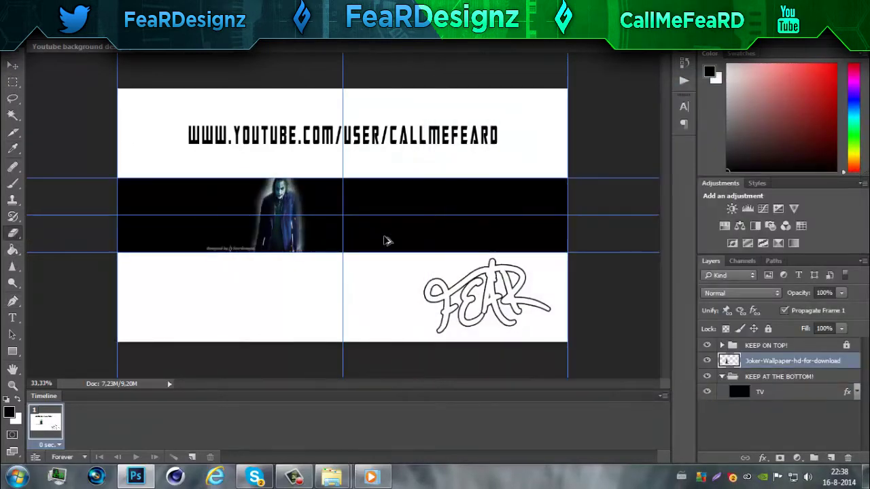
Give the TV layer a white colour overlay and erase the Joker image's left and right edges
{"action": "key", "text": "ctrl+alt+z"}
{"action": "key", "text": "ctrl+alt+z"}
{"action": "double_click", "coordinate": [802, 392]}
{"action": "left_click", "coordinate": [682, 122]}
{"action": "left_click", "coordinate": [497, 123]}
{"action": "left_click", "coordinate": [836, 113]}
{"action": "left_click", "coordinate": [823, 103]}
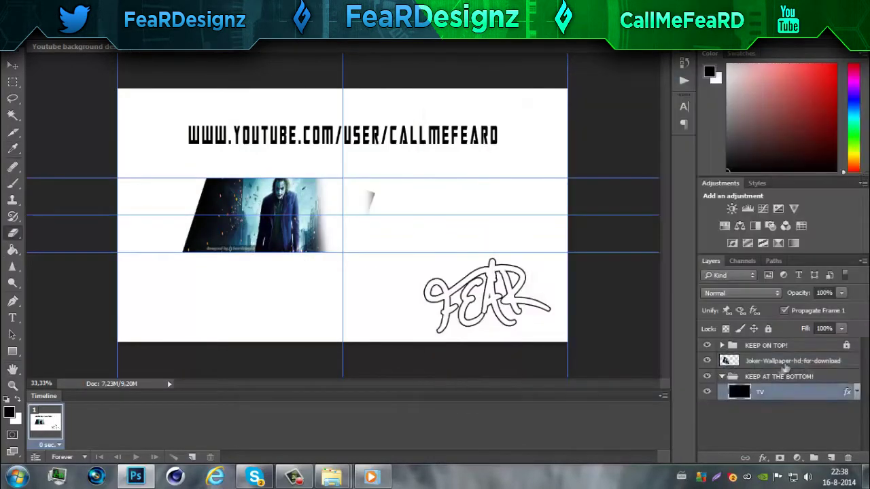
{"action": "left_click", "coordinate": [802, 361]}
{"action": "mouse_move", "coordinate": [355, 246]}
{"action": "left_mouse_down"}
{"action": "mouse_move", "coordinate": [314, 306]}
{"action": "mouse_move", "coordinate": [194, 184]}
{"action": "mouse_move", "coordinate": [252, 182]}
{"action": "left_mouse_up"}
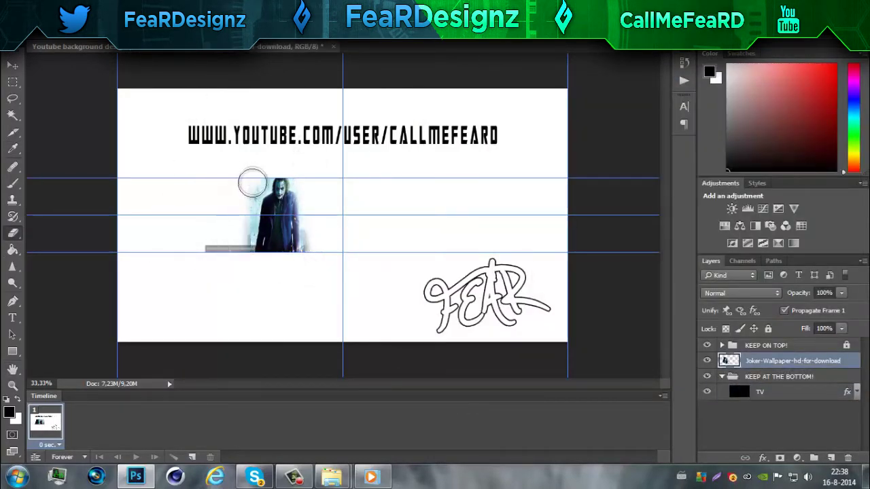
Stamp two grey splatters on a new layer and fade it to about 15% opacity
{"action": "left_click", "coordinate": [831, 457]}
{"action": "key", "text": "b"}
{"action": "left_click", "coordinate": [530, 201]}
{"action": "left_click", "coordinate": [435, 211]}
{"action": "left_click_drag", "start_coordinate": [841, 293], "coordinate": [786, 312]}
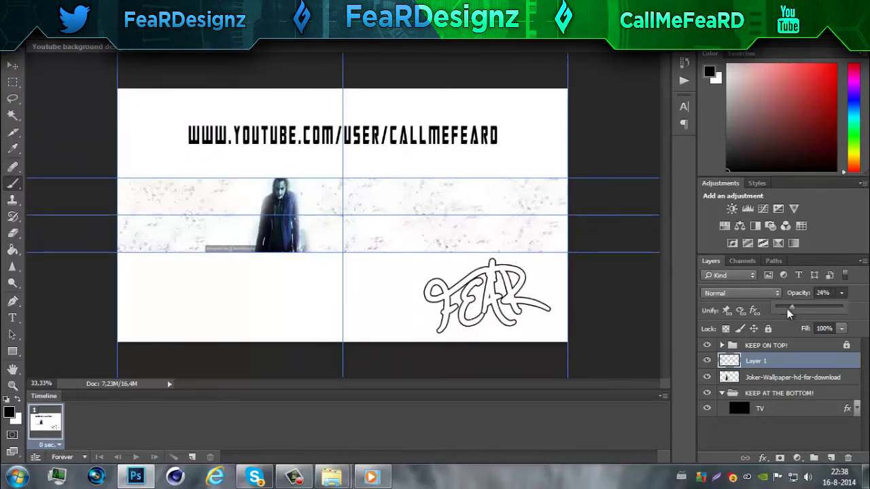
Add a second layer of splatter-brush stamps across the band at 12% opacity
{"action": "left_click", "coordinate": [828, 456]}
{"action": "left_click", "coordinate": [57, 41]}
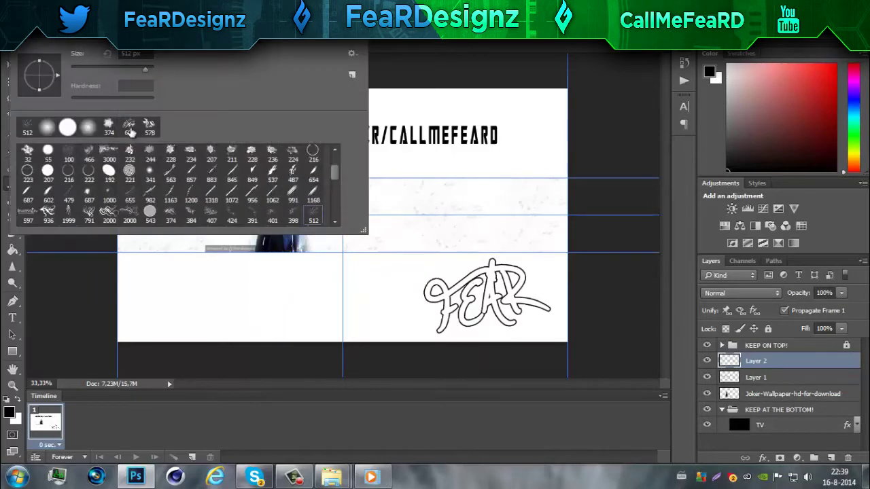
{"action": "double_click", "coordinate": [101, 136]}
{"action": "left_click", "coordinate": [516, 200]}
{"action": "left_click", "coordinate": [265, 211]}
{"action": "left_click", "coordinate": [408, 227]}
{"action": "left_click_drag", "start_coordinate": [841, 293], "coordinate": [788, 312]}
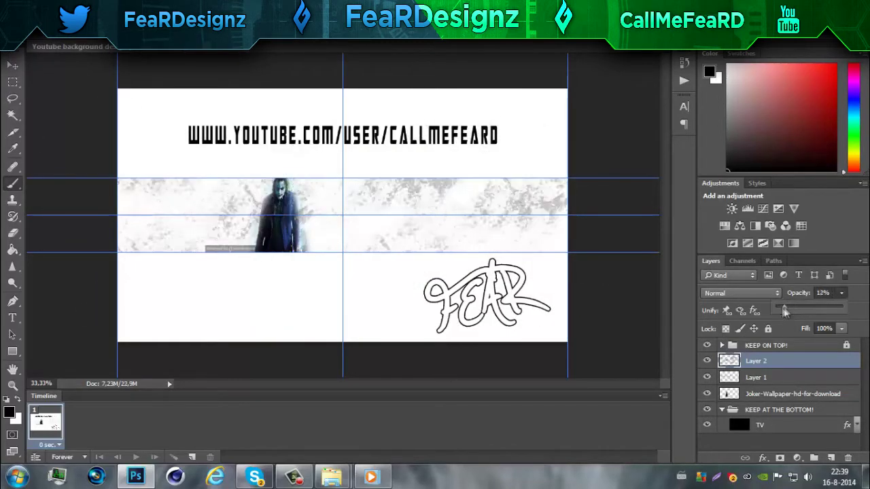
Stamp another splatter brush on new Layer 3 and fade it to 12% opacity
{"action": "left_click", "coordinate": [829, 457]}
{"action": "left_click", "coordinate": [30, 59]}
{"action": "left_click", "coordinate": [68, 122]}
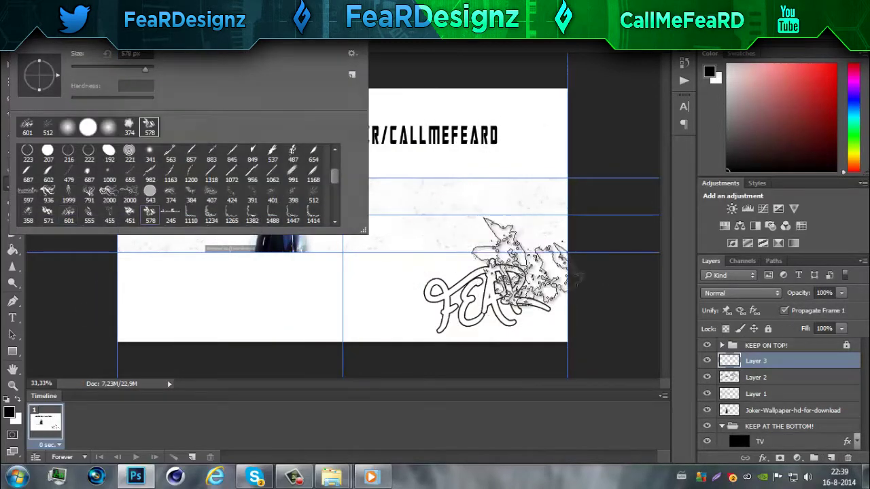
{"action": "left_click", "coordinate": [163, 217]}
{"action": "left_click", "coordinate": [517, 203]}
{"action": "left_click_drag", "start_coordinate": [841, 292], "coordinate": [785, 311]}
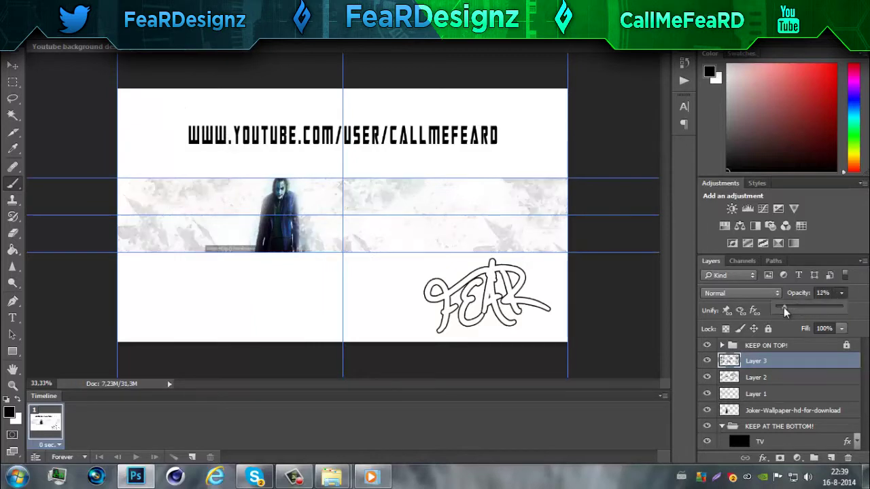
Scatter seven splatters across the banner strip on new Layer 4 at 16% opacity
{"action": "double_click", "coordinate": [148, 129]}
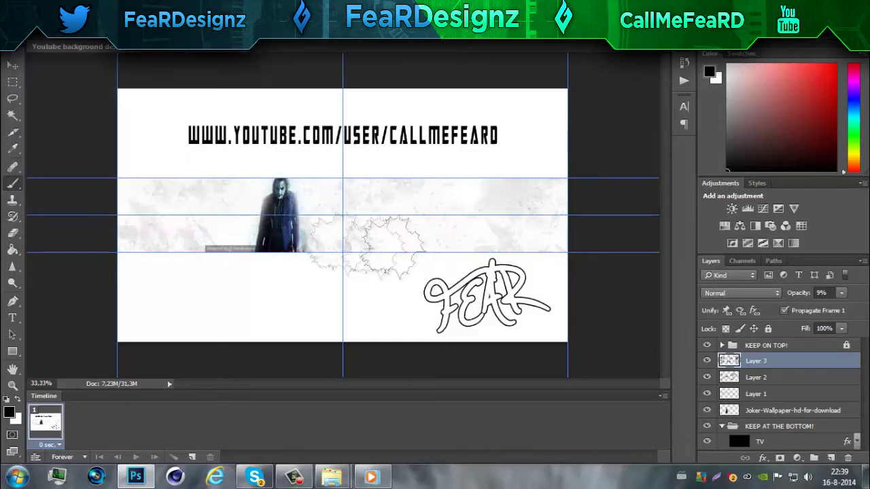
{"action": "left_click", "coordinate": [832, 457]}
{"action": "left_click", "coordinate": [530, 200]}
{"action": "left_click", "coordinate": [441, 238]}
{"action": "left_click", "coordinate": [333, 194]}
{"action": "left_click", "coordinate": [201, 189]}
{"action": "left_click", "coordinate": [152, 228]}
{"action": "left_click", "coordinate": [238, 241]}
{"action": "left_click", "coordinate": [356, 241]}
{"action": "left_click_drag", "start_coordinate": [837, 303], "coordinate": [788, 303]}
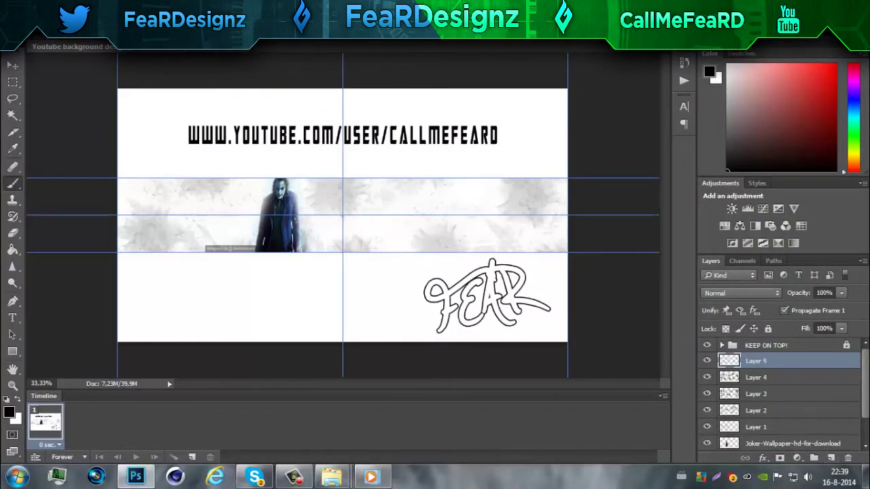
Browse the brush presets and choose an ink splatter brush
{"action": "left_click", "coordinate": [42, 30]}
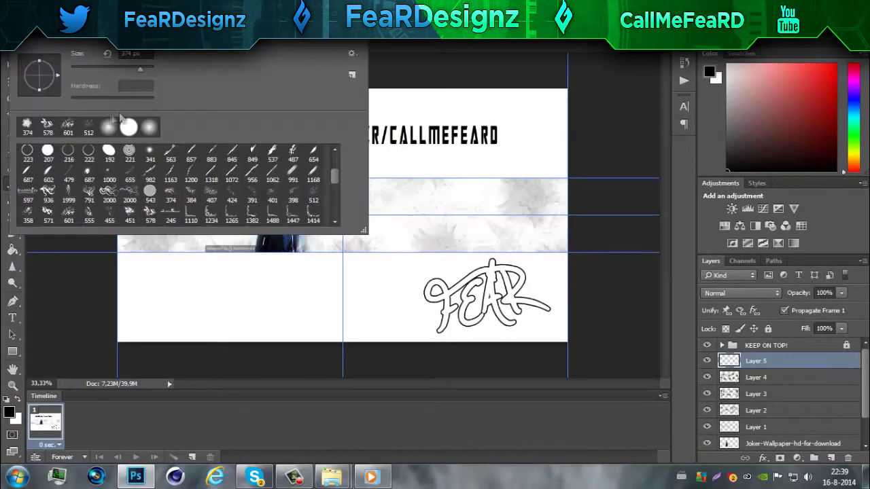
{"action": "left_click", "coordinate": [316, 311]}
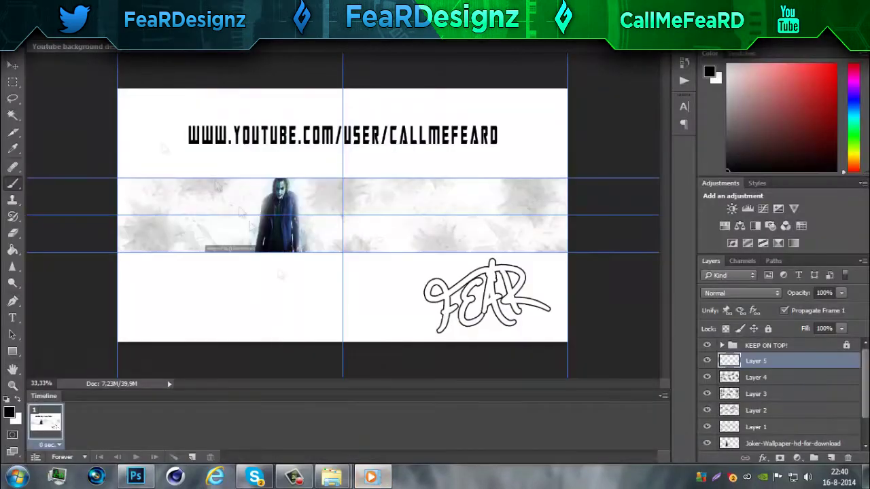
{"action": "left_click", "coordinate": [66, 41]}
{"action": "scroll", "coordinate": [337, 186], "scroll_direction": "down", "scroll_amount": 3}
{"action": "scroll", "coordinate": [333, 204], "scroll_direction": "down", "scroll_amount": 3}
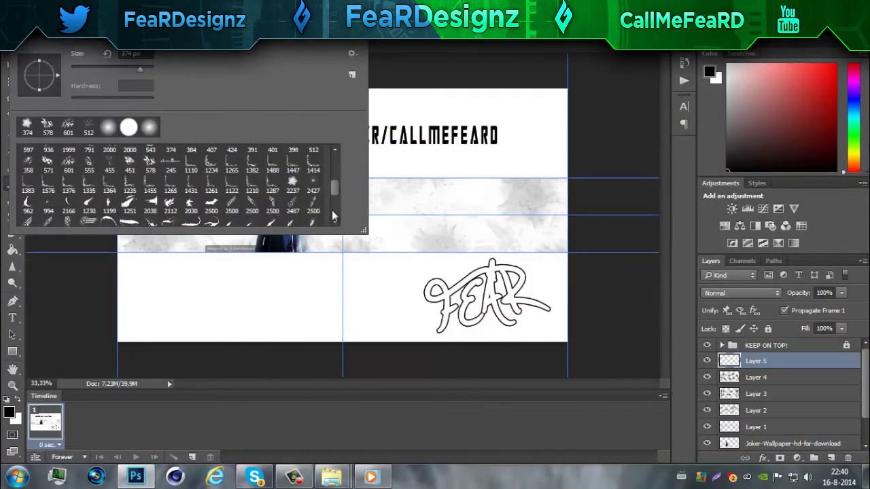
{"action": "left_click_drag", "start_coordinate": [325, 189], "coordinate": [336, 218]}
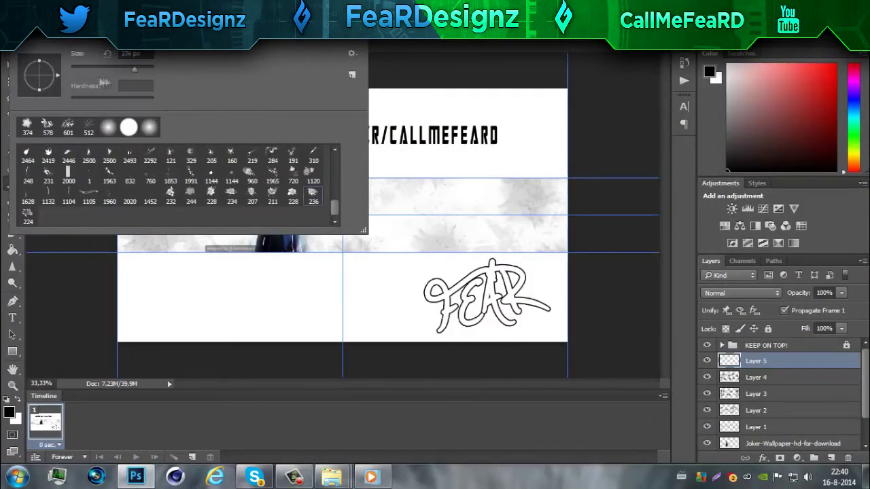
{"action": "left_click", "coordinate": [476, 263]}
Stamp four ink splatters across the banner strip and fade them to 9% opacity
{"action": "left_click", "coordinate": [155, 217]}
{"action": "left_click", "coordinate": [335, 258]}
{"action": "left_click", "coordinate": [418, 196]}
{"action": "left_click", "coordinate": [244, 209]}
{"action": "left_click", "coordinate": [841, 293]}
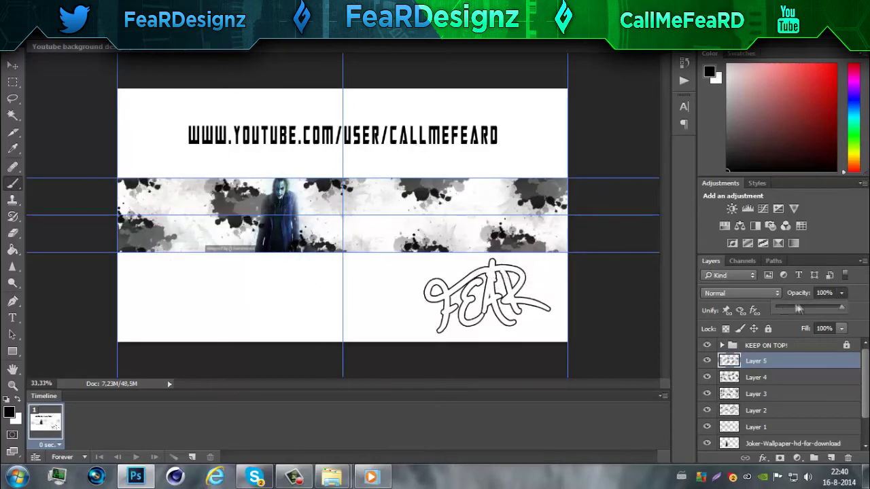
{"action": "left_click_drag", "start_coordinate": [792, 310], "coordinate": [780, 310]}
Set Layer 4's splatter opacity to 9%
{"action": "key", "text": "alt+bracketleft"}
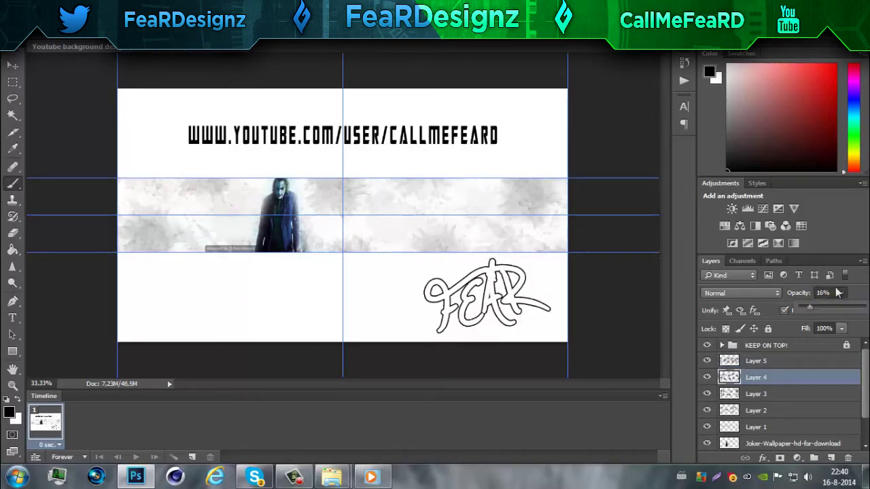
{"action": "type", "text": "9"}
{"action": "key", "text": "Return"}
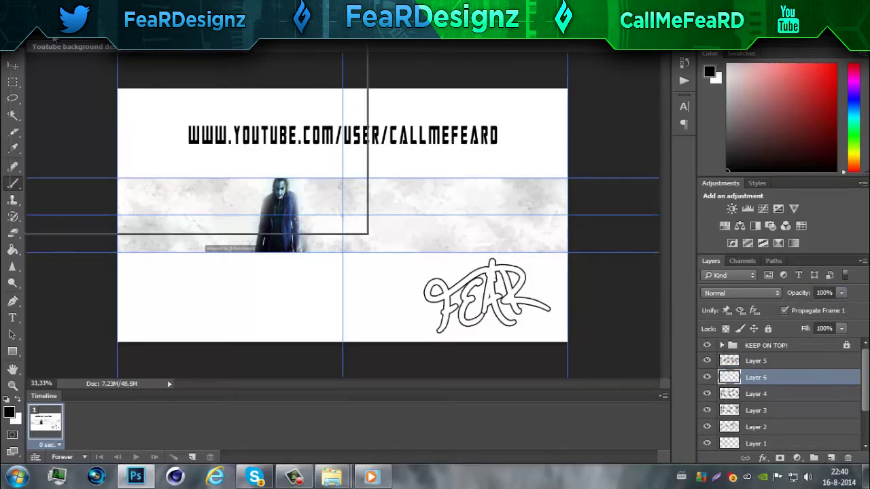
Stamp and then remove black ink splatters, and add an empty layer above the wallpaper
{"action": "left_click", "coordinate": [54, 42]}
{"action": "left_click", "coordinate": [148, 72]}
{"action": "left_click", "coordinate": [513, 217]}
{"action": "left_click", "coordinate": [268, 218]}
{"action": "left_click", "coordinate": [158, 197]}
{"action": "left_click", "coordinate": [423, 197]}
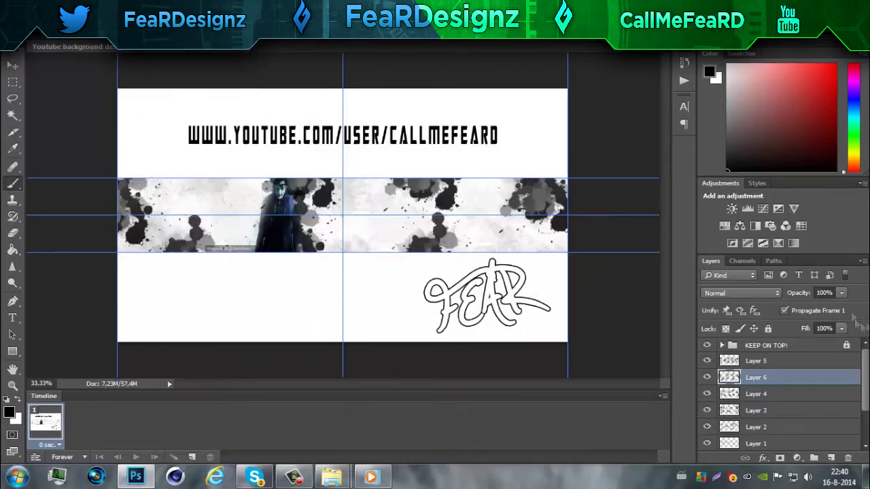
{"action": "key", "text": "Delete"}
{"action": "key", "text": "ctrl+shift+alt+n"}
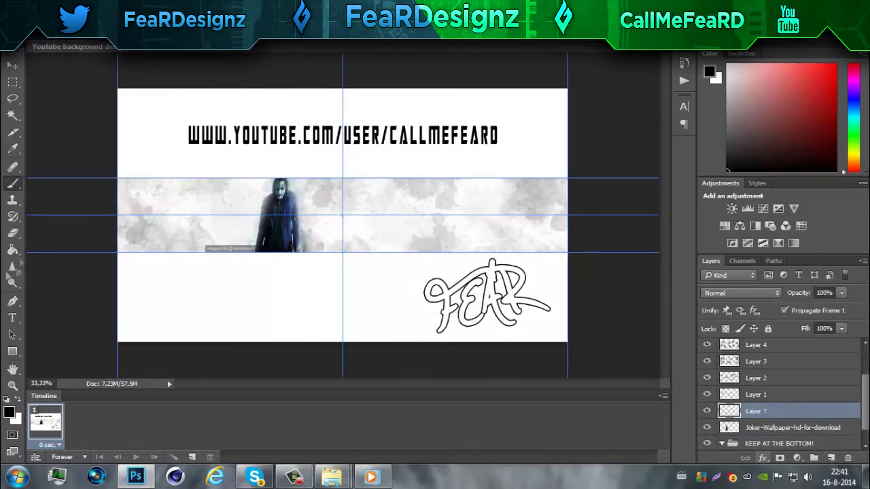
Paint soft purple around the Joker's feet on two low-opacity layers
{"action": "left_click", "coordinate": [54, 42]}
{"action": "left_click", "coordinate": [9, 413]}
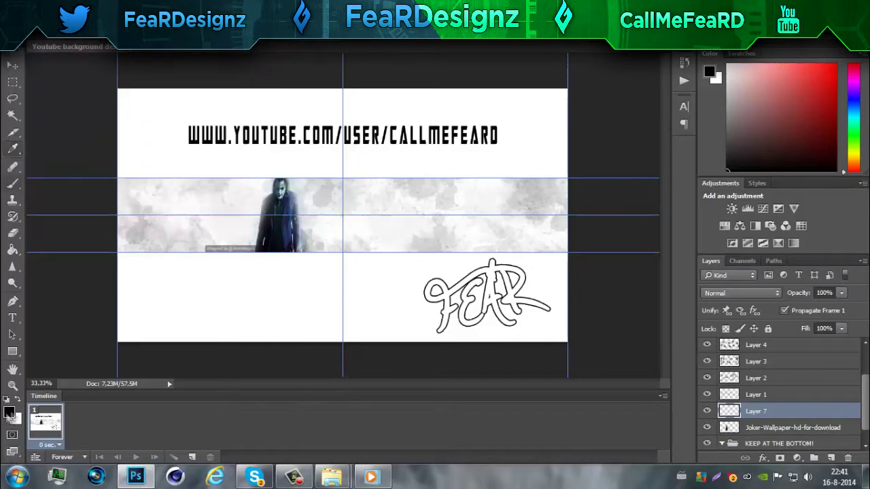
{"action": "left_click", "coordinate": [649, 125]}
{"action": "left_click", "coordinate": [782, 114]}
{"action": "left_click_drag", "start_coordinate": [265, 231], "coordinate": [326, 234]}
{"action": "left_click_drag", "start_coordinate": [841, 293], "coordinate": [816, 302]}
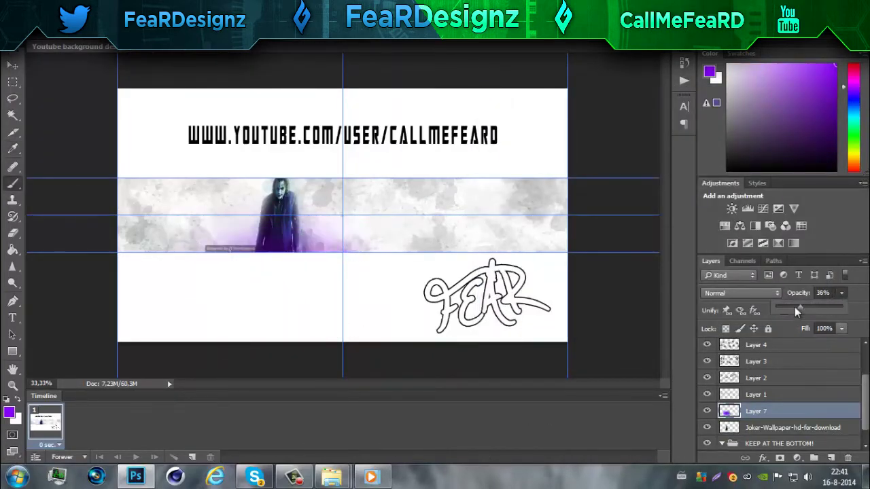
{"action": "key", "text": "ctrl+shift+alt+n"}
{"action": "left_click_drag", "start_coordinate": [326, 235], "coordinate": [217, 231]}
{"action": "left_click_drag", "start_coordinate": [842, 293], "coordinate": [790, 307]}
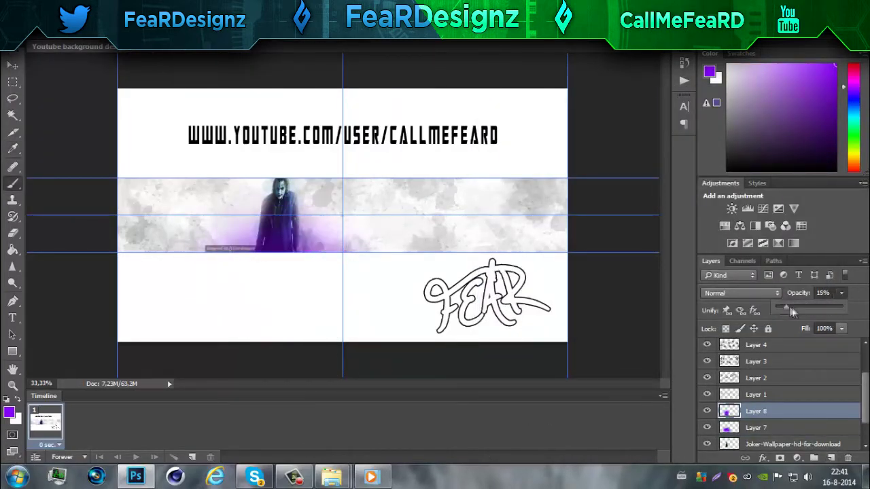
Wash purple across the banner strip at 20% opacity, plus a much fainter Layer 10
{"action": "key", "text": "ctrl+shift+alt+n"}
{"action": "mouse_move", "coordinate": [96, 237]}
{"action": "left_mouse_down"}
{"action": "mouse_move", "coordinate": [602, 116]}
{"action": "mouse_move", "coordinate": [88, 156]}
{"action": "mouse_move", "coordinate": [576, 164]}
{"action": "left_mouse_up"}
{"action": "left_click_drag", "start_coordinate": [841, 293], "coordinate": [795, 306]}
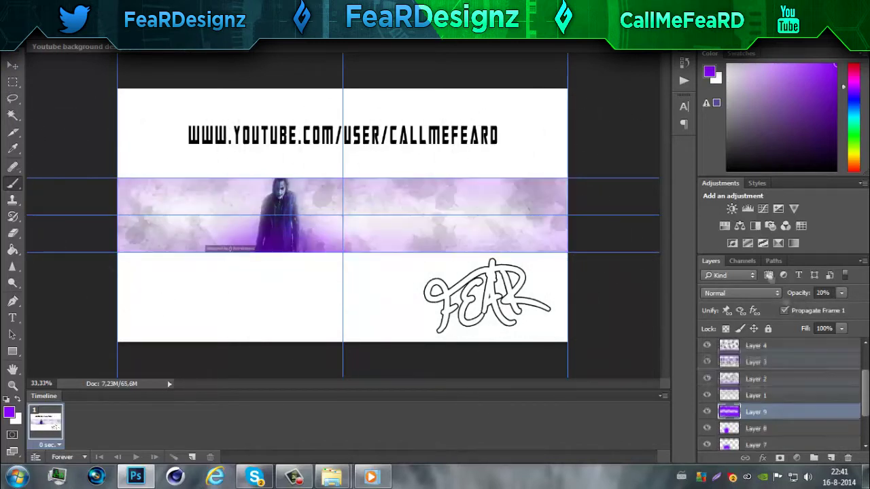
{"action": "key", "text": "ctrl+shift+bracketright"}
{"action": "scroll", "coordinate": [781, 394], "scroll_direction": "down", "scroll_amount": 3}
{"action": "left_click", "coordinate": [841, 293]}
{"action": "key", "text": "ctrl+j"}
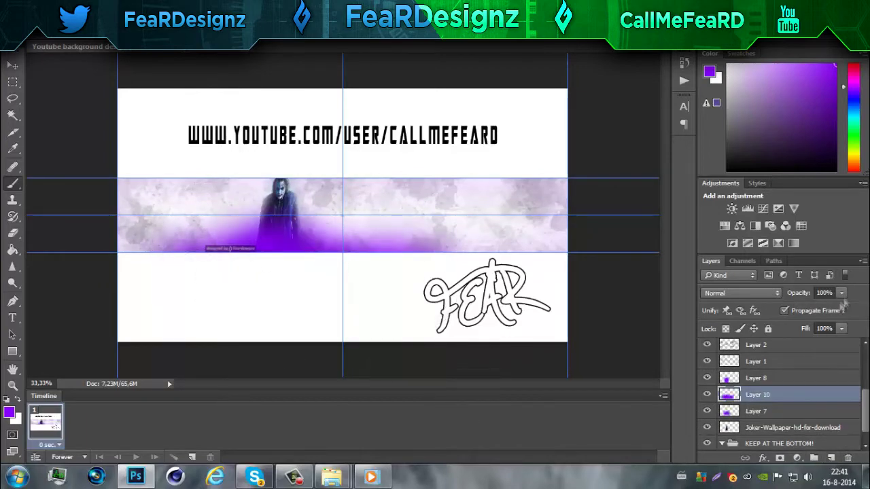
{"action": "left_click_drag", "start_coordinate": [841, 292], "coordinate": [785, 310]}
Duplicate the Joker wallpaper layer and give the copy a bright green Outer Glow
{"action": "left_click", "coordinate": [793, 427]}
{"action": "key", "text": "ctrl+j"}
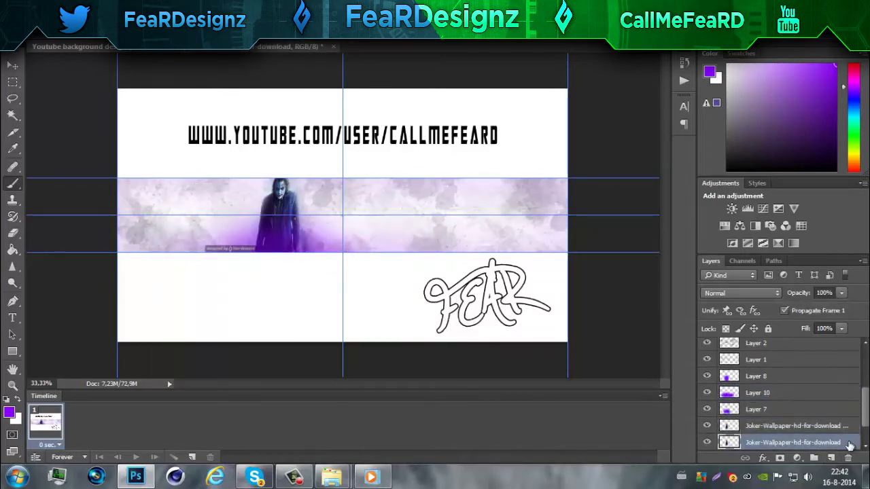
{"action": "double_click", "coordinate": [822, 442]}
{"action": "left_click", "coordinate": [585, 172]}
{"action": "left_click", "coordinate": [657, 122]}
{"action": "left_click", "coordinate": [782, 110]}
{"action": "left_click_drag", "start_coordinate": [647, 139], "coordinate": [663, 139]}
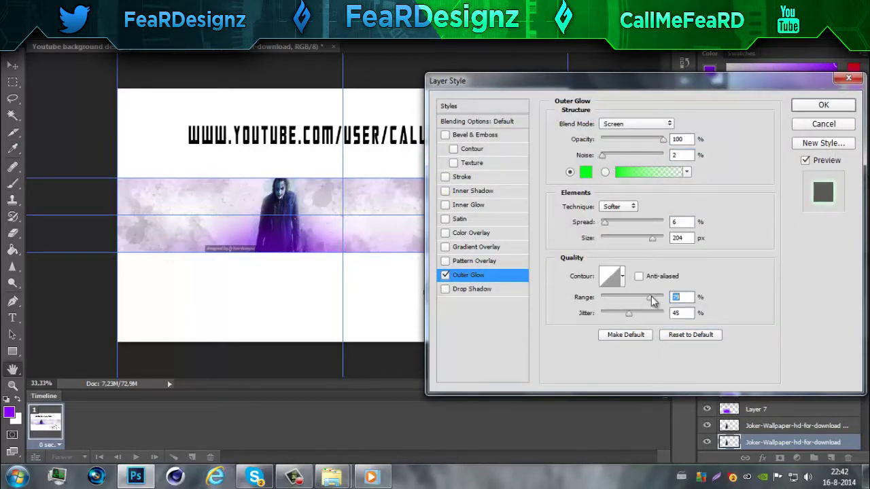
{"action": "left_click", "coordinate": [823, 107]}
{"action": "scroll", "coordinate": [782, 394], "scroll_direction": "up", "scroll_amount": 5}
{"action": "type", "text": "detoxmoddingteam"}
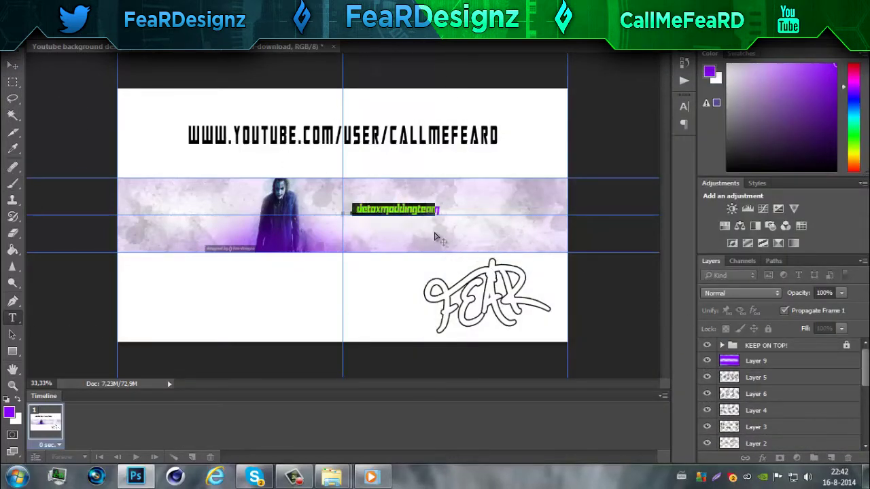
Set detoxmoddingteam larger in Tarrget Engraved, beside the Joker, layered under Layer 9
{"action": "left_click", "coordinate": [351, 211]}
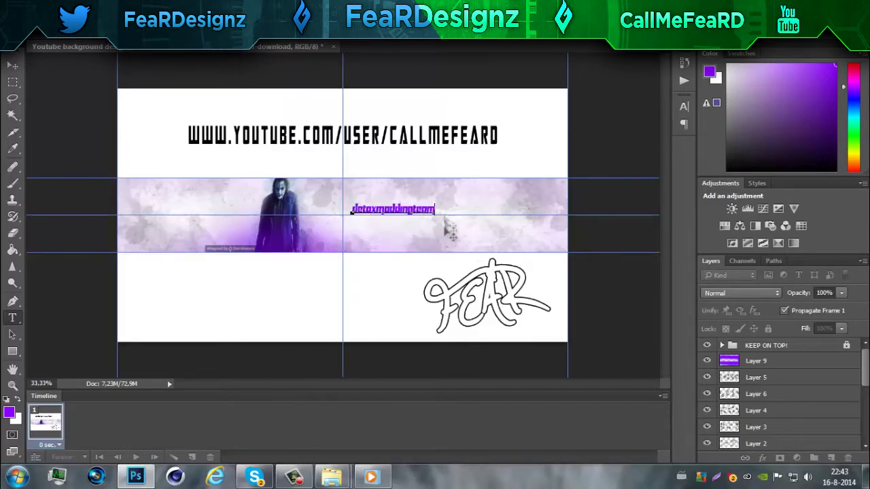
{"action": "key", "text": "ctrl+shift+period"}
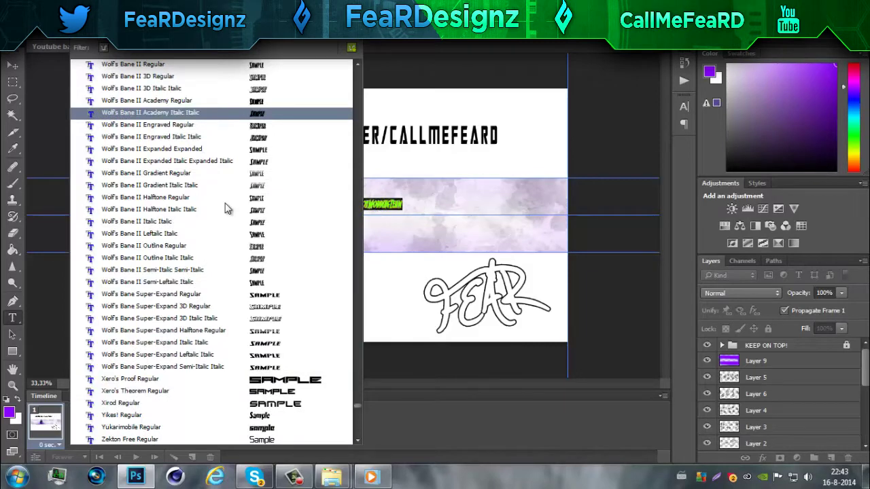
{"action": "scroll", "coordinate": [192, 178], "scroll_direction": "up", "scroll_amount": 5}
{"action": "scroll", "coordinate": [179, 299], "scroll_direction": "up", "scroll_amount": 1}
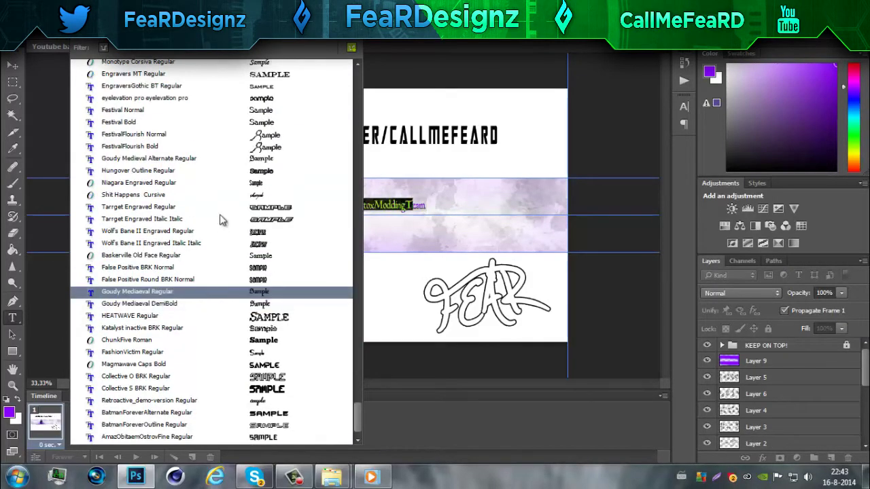
{"action": "left_click", "coordinate": [220, 219]}
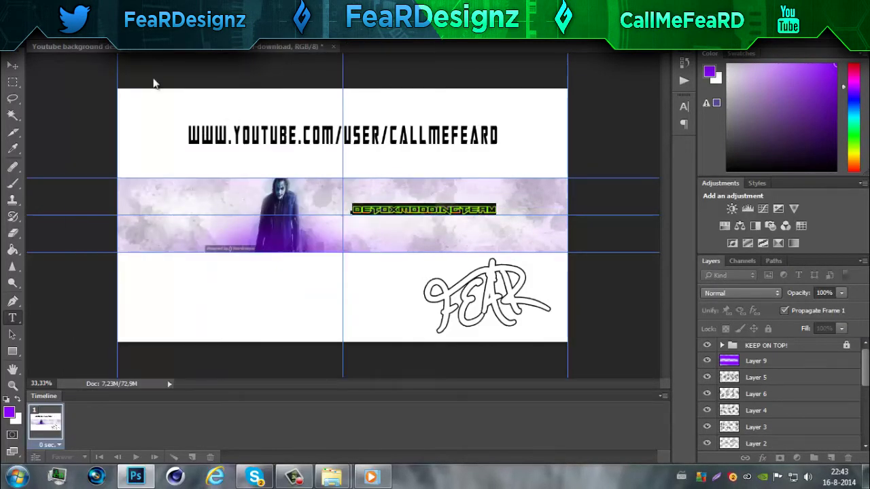
{"action": "left_click", "coordinate": [12, 66]}
{"action": "key", "text": "ctrl+a"}
{"action": "left_click_drag", "start_coordinate": [444, 213], "coordinate": [436, 216]}
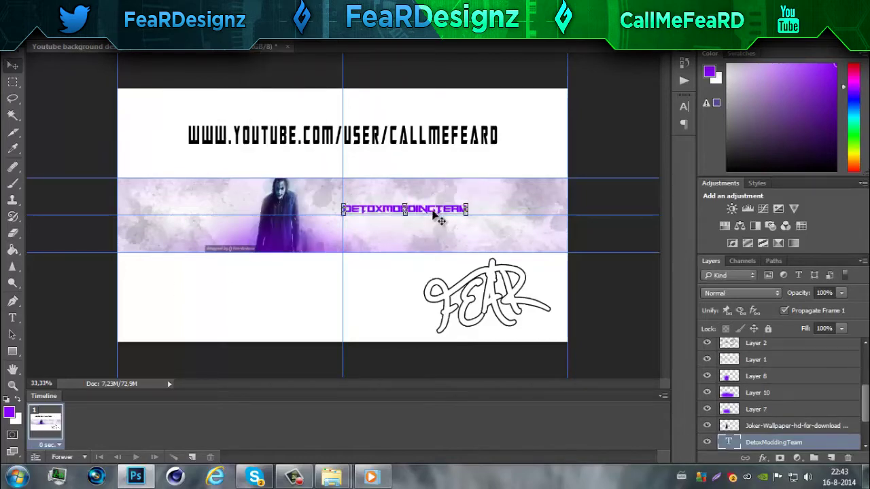
{"action": "left_click_drag", "start_coordinate": [819, 447], "coordinate": [796, 371]}
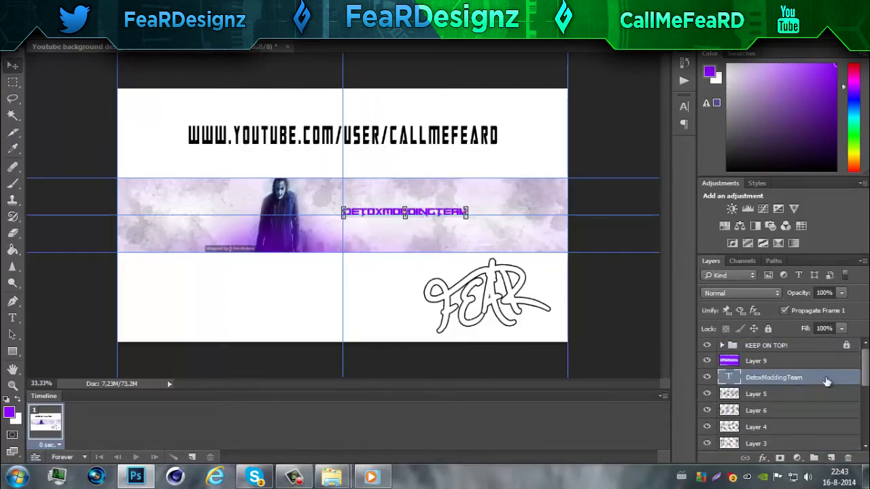
Give the team name a white Stroke and a Drop Shadow
{"action": "double_click", "coordinate": [826, 381]}
{"action": "left_click", "coordinate": [462, 177]}
{"action": "left_click", "coordinate": [585, 212]}
{"action": "key", "text": "Return"}
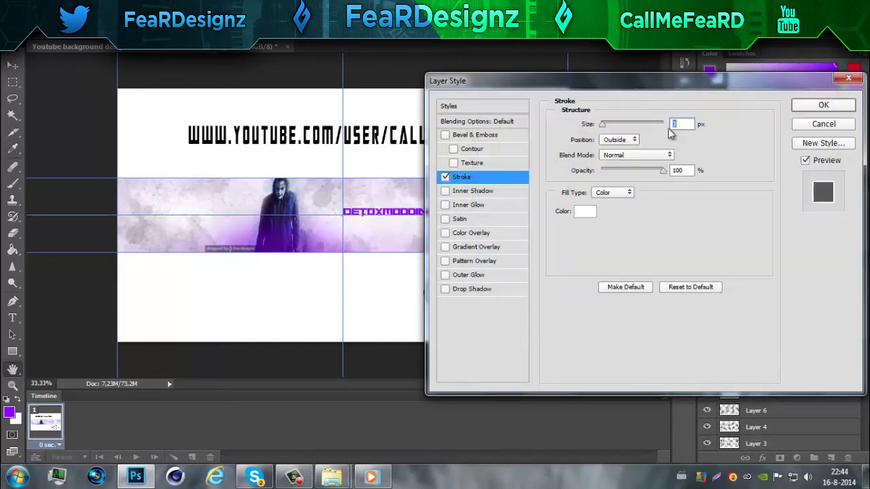
{"action": "left_click", "coordinate": [472, 289]}
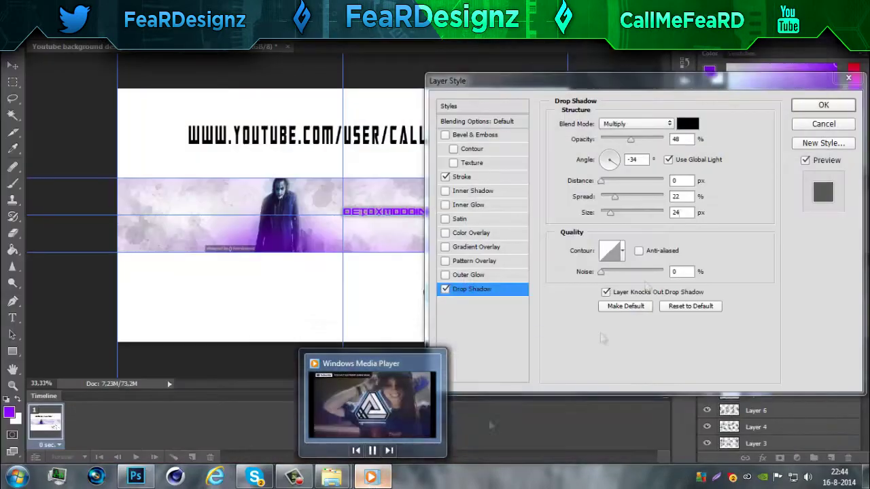
Add a green Outer Glow and purple Gradient Overlay to the team name
{"action": "left_click", "coordinate": [468, 274]}
{"action": "left_click", "coordinate": [575, 171]}
{"action": "left_click", "coordinate": [664, 225]}
{"action": "left_click", "coordinate": [782, 113]}
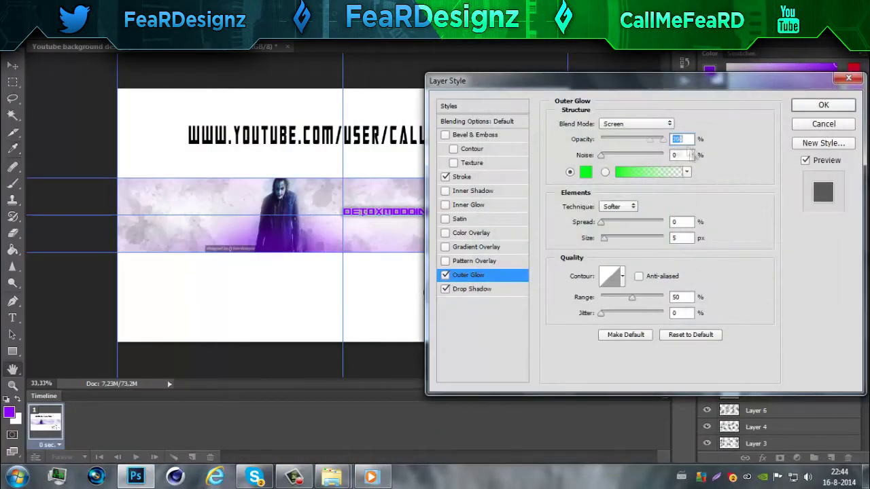
{"action": "left_click", "coordinate": [475, 246]}
{"action": "left_click", "coordinate": [620, 155]}
{"action": "left_click", "coordinate": [808, 77]}
{"action": "left_click", "coordinate": [823, 104]}
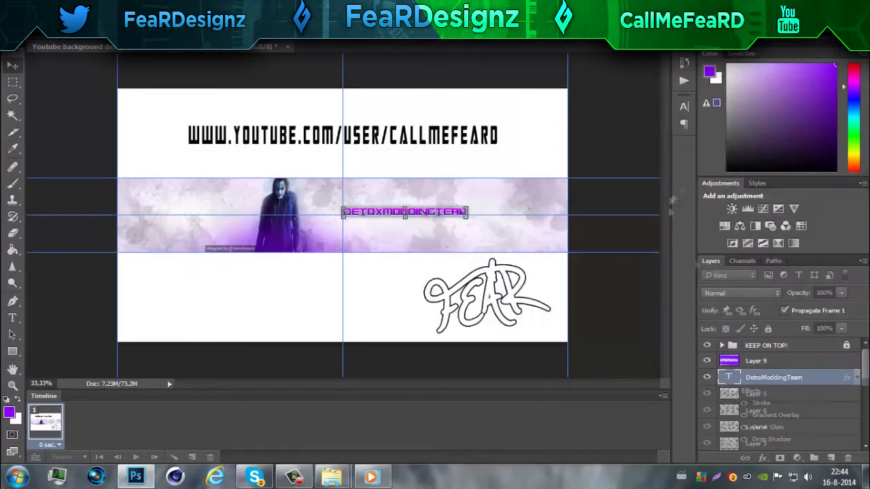
Duplicate the text as 'THE OFFICAL CHANNEL OF' above the team name, then save
{"action": "left_click_drag", "start_coordinate": [421, 212], "coordinate": [425, 229]}
{"action": "key", "text": "t"}
{"action": "left_click", "coordinate": [405, 231]}
{"action": "key", "text": "ctrl+a"}
{"action": "type", "text": "TH"}
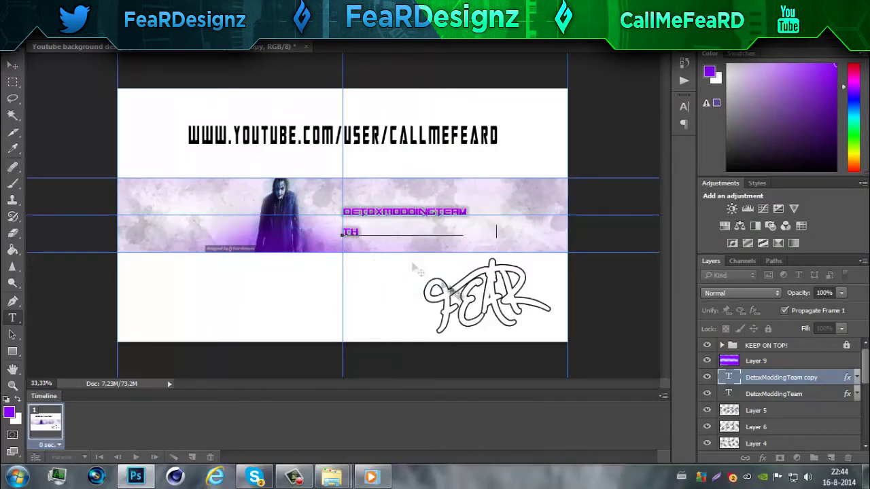
{"action": "type", "text": "E OFFICAL CHANNEL OF"}
{"action": "key", "text": "ctrl+a"}
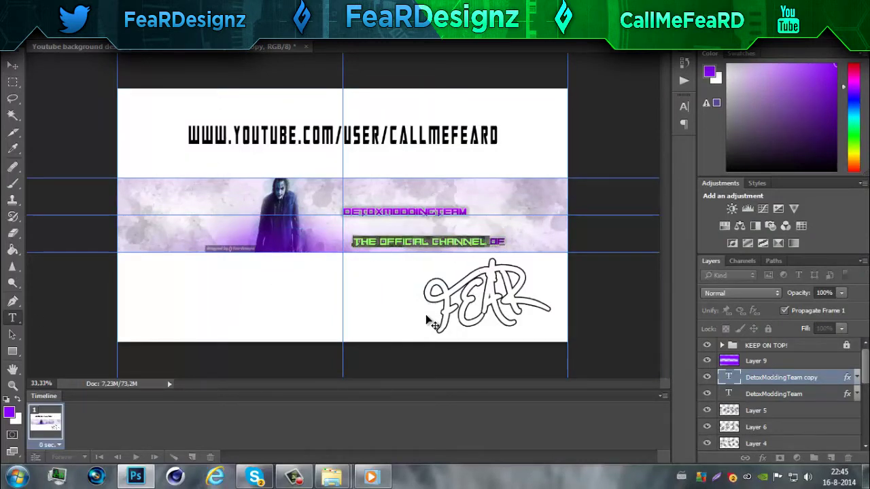
{"action": "left_click_drag", "start_coordinate": [428, 321], "coordinate": [421, 204]}
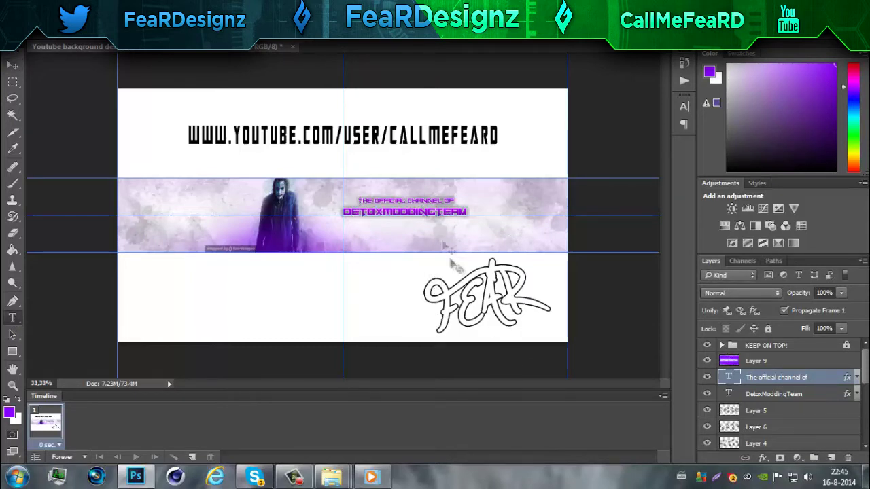
{"action": "key", "text": "Delete"}
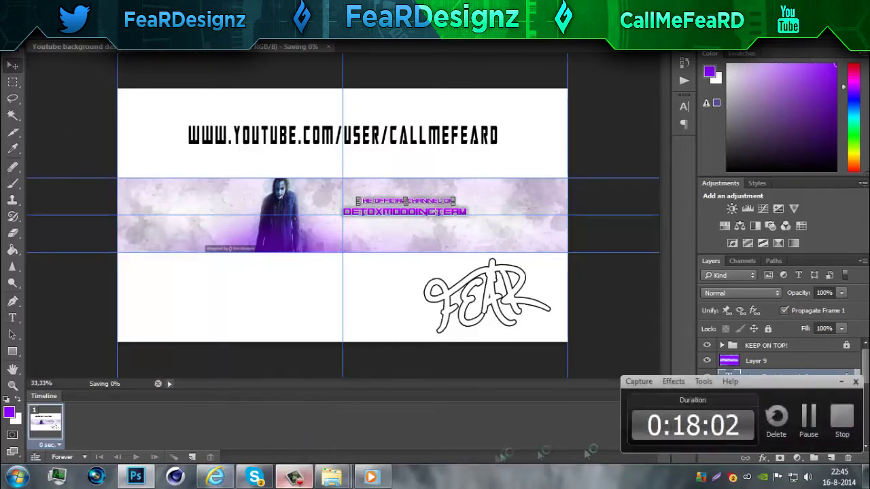
Give the Twitter bird a white Stroke, purple Gradient Overlay and Drop Shadow
{"action": "double_click", "coordinate": [790, 363]}
{"action": "left_click", "coordinate": [461, 176]}
{"action": "left_click", "coordinate": [583, 319]}
{"action": "left_click", "coordinate": [837, 113]}
{"action": "left_click", "coordinate": [475, 247]}
{"action": "left_click", "coordinate": [621, 162]}
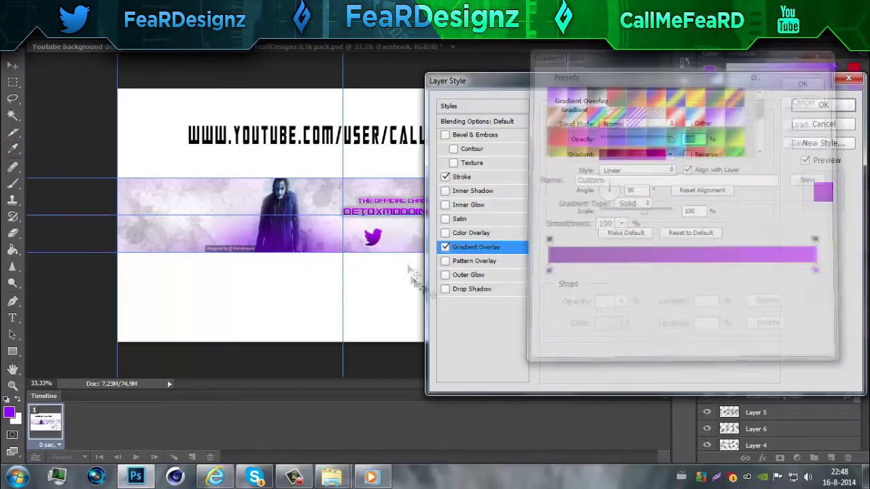
{"action": "left_click", "coordinate": [472, 289]}
Add a green 00ff18 Outer Glow to the bird and zoom in on it
{"action": "left_click", "coordinate": [468, 274]}
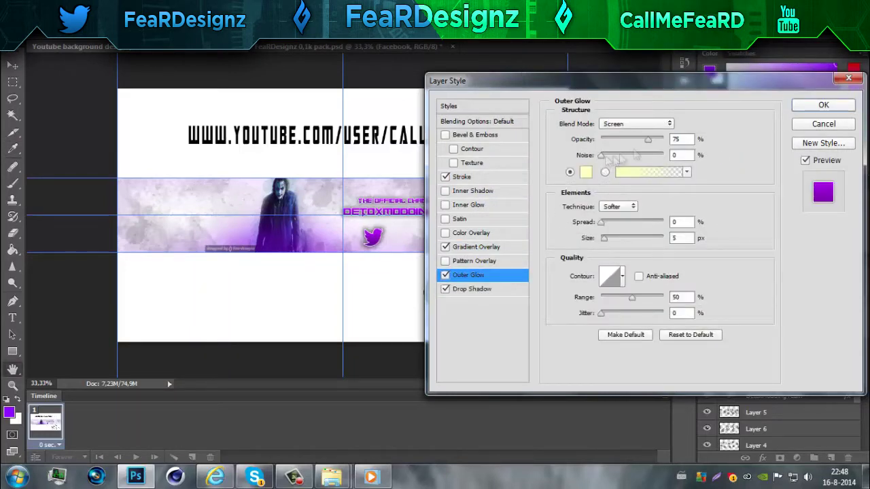
{"action": "left_click", "coordinate": [616, 161]}
{"action": "left_click", "coordinate": [668, 136]}
{"action": "left_click", "coordinate": [668, 225]}
{"action": "left_click", "coordinate": [781, 114]}
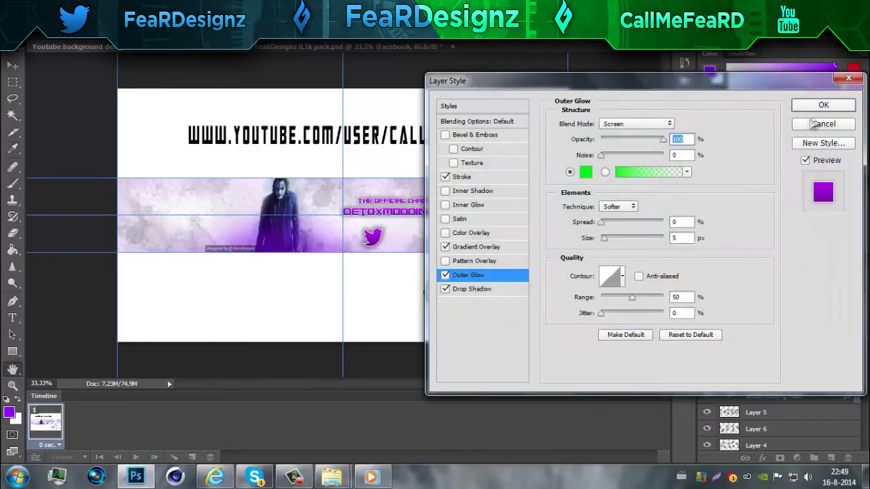
{"action": "left_click", "coordinate": [841, 105]}
{"action": "left_click", "coordinate": [390, 224]}
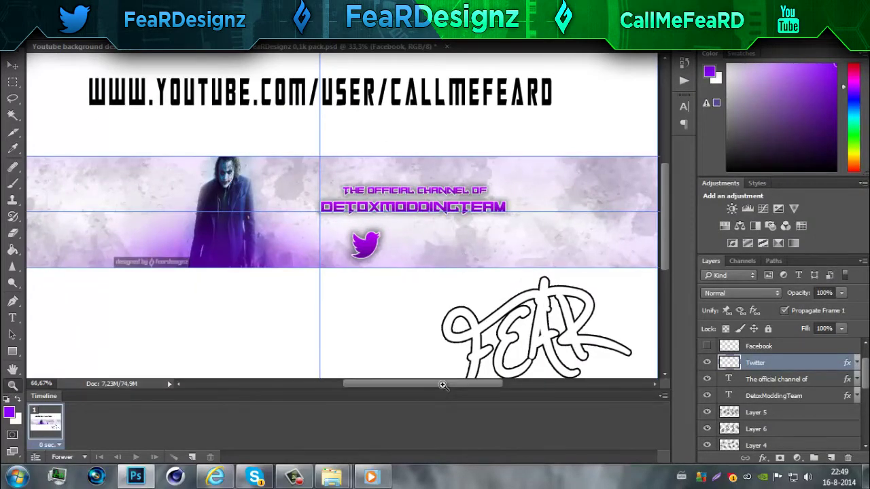
{"action": "left_click", "coordinate": [403, 226]}
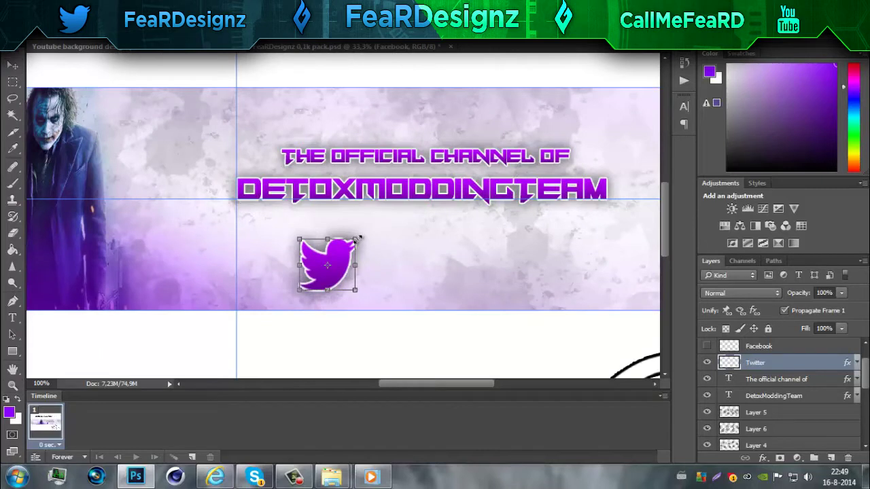
Shrink the Twitter bird under the title and place a copy of the tagline text beside it
{"action": "left_click_drag", "start_coordinate": [357, 239], "coordinate": [277, 254]}
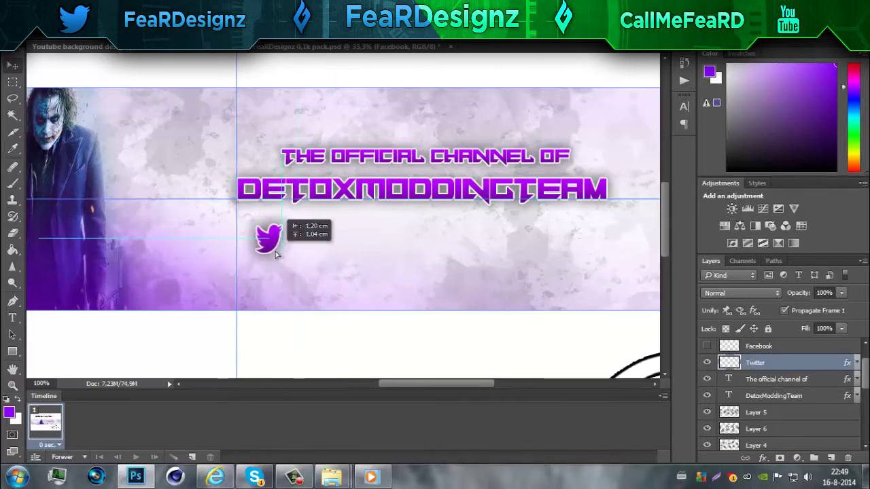
{"action": "left_click", "coordinate": [765, 378]}
{"action": "key", "text": "t"}
{"action": "left_click_drag", "start_coordinate": [476, 158], "coordinate": [451, 244]}
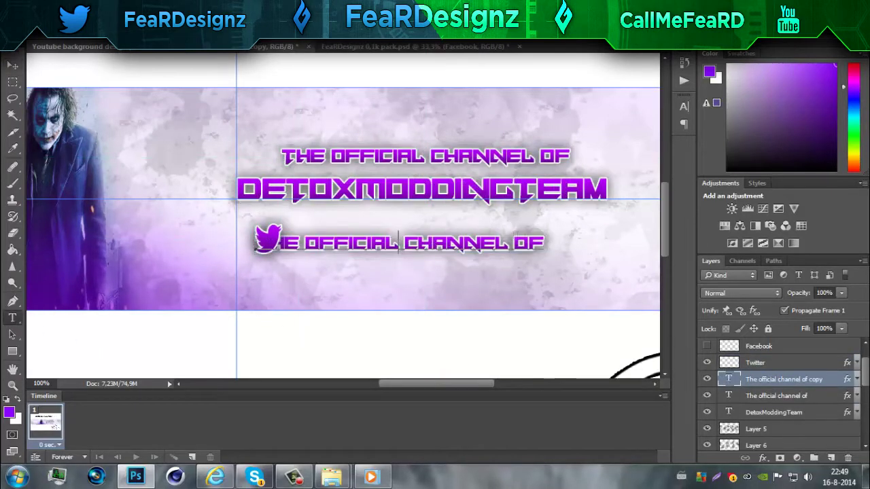
Retype the copied text as the Twitter handle xOfficialDMT
{"action": "key", "text": "Return"}
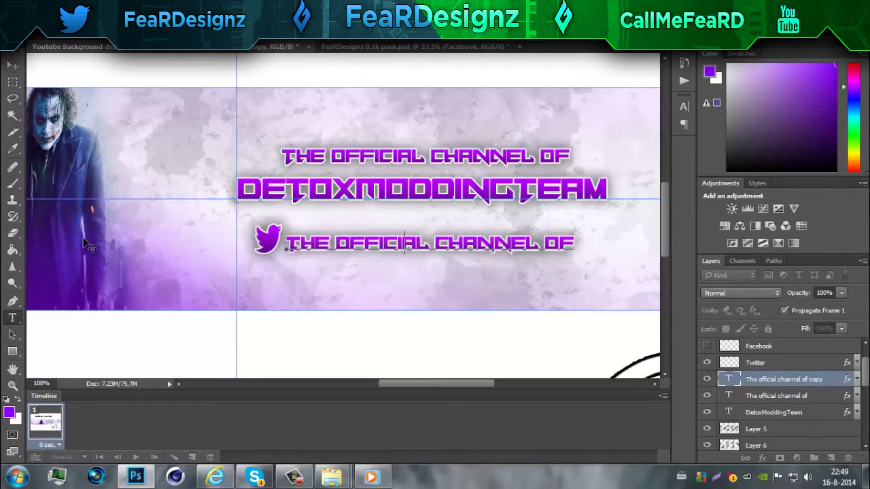
{"action": "type", "text": "xOffocialDMT"}
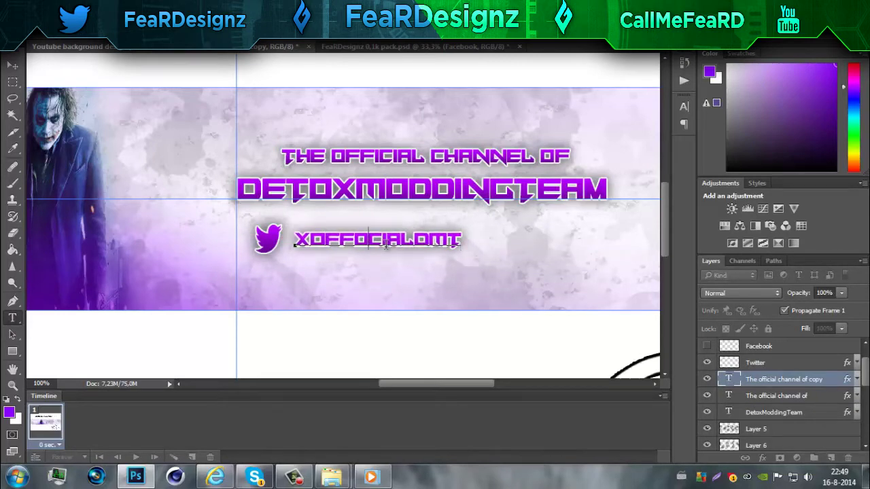
{"action": "key", "text": "BackSpace"}
{"action": "type", "text": "i"}
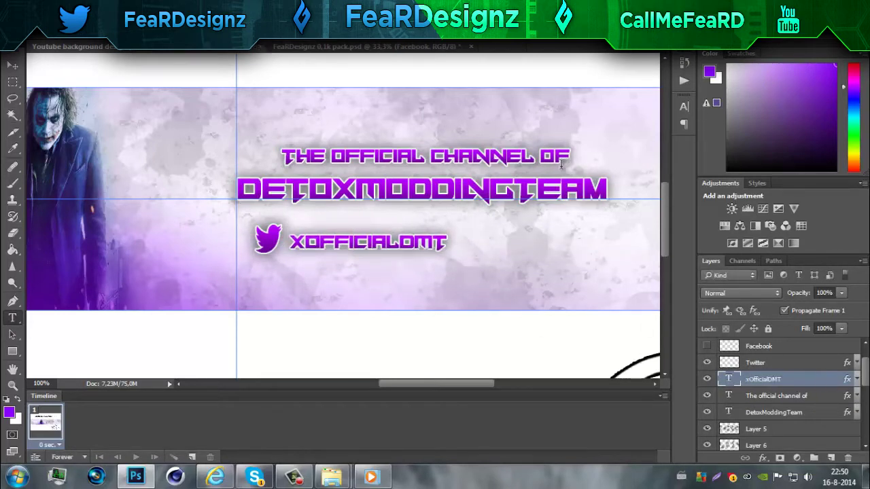
{"action": "left_click", "coordinate": [576, 158]}
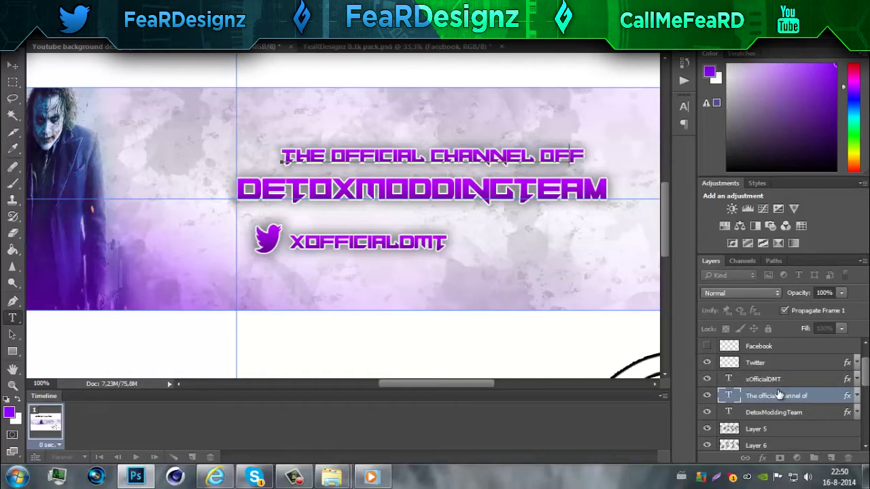
Move the Twitter bird and xOfficialDMT handle together, centred under the title
{"action": "left_click", "coordinate": [764, 378]}
{"action": "left_click", "coordinate": [754, 362], "text": "ctrl"}
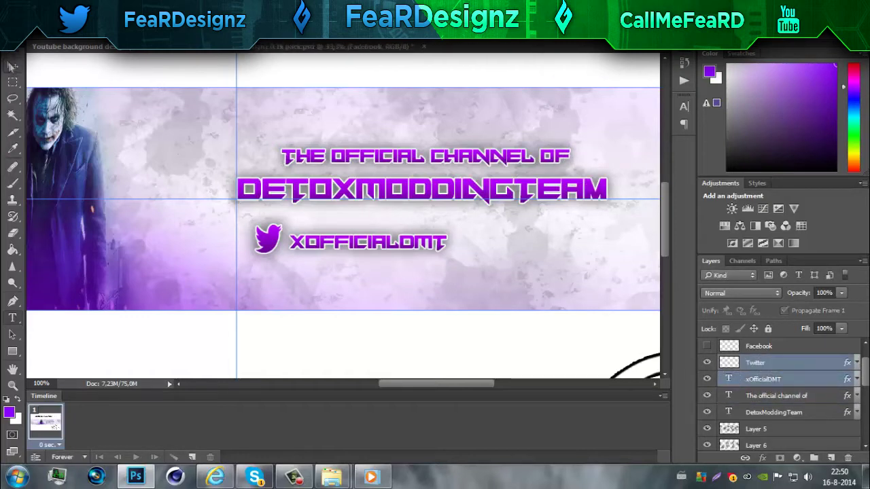
{"action": "left_click_drag", "start_coordinate": [371, 235], "coordinate": [442, 222]}
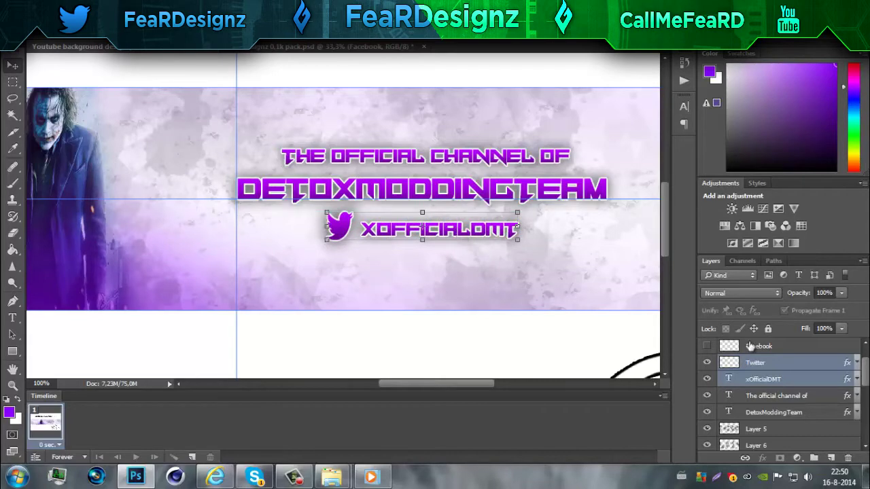
Give the Facebook icon a coloured stroke and a drop shadow
{"action": "left_click", "coordinate": [792, 347]}
{"action": "double_click", "coordinate": [791, 351]}
{"action": "left_click", "coordinate": [462, 177]}
{"action": "left_click", "coordinate": [583, 211]}
{"action": "key", "text": "Return"}
{"action": "left_click", "coordinate": [471, 289]}
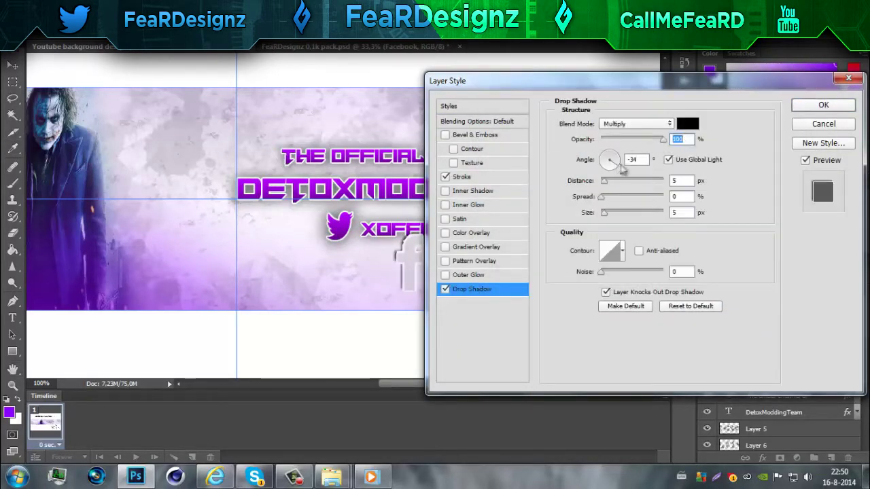
Add a coloured outer glow and gradient overlay to the Facebook icon, then move it below the Twitter bird
{"action": "left_click", "coordinate": [468, 274]}
{"action": "left_click", "coordinate": [585, 171]}
{"action": "key", "text": "Return"}
{"action": "left_click", "coordinate": [476, 246]}
{"action": "left_click", "coordinate": [611, 157]}
{"action": "key", "text": "Return"}
{"action": "key", "text": "Return"}
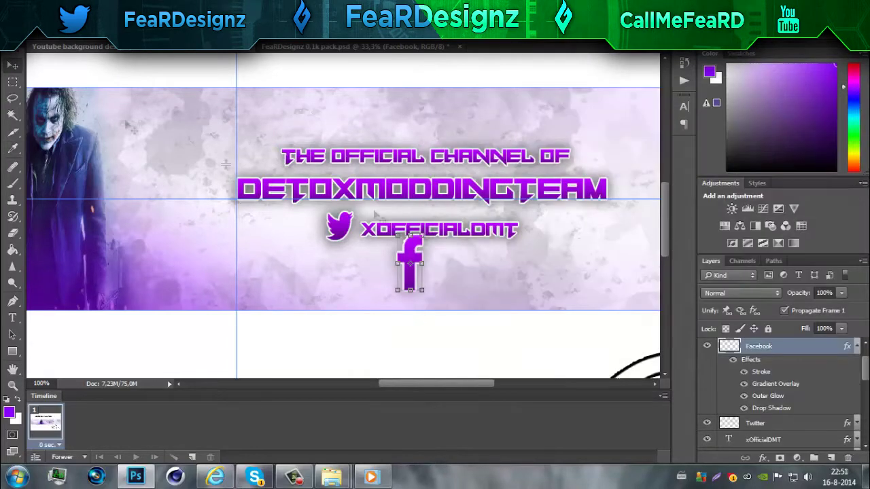
{"action": "left_click_drag", "start_coordinate": [411, 261], "coordinate": [340, 265]}
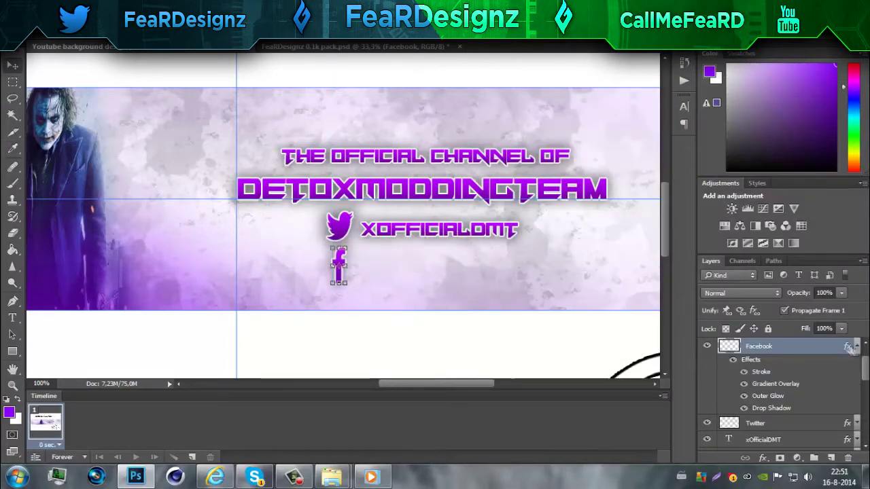
{"action": "left_click", "coordinate": [770, 412]}
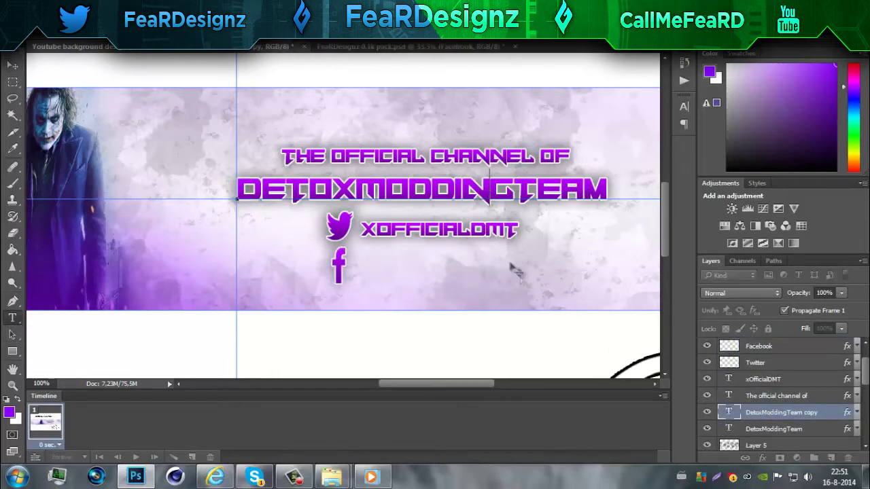
Copy the DetoxModdingTeam title and shrink it into a label beside the f icon
{"action": "left_click_drag", "start_coordinate": [379, 150], "coordinate": [437, 219]}
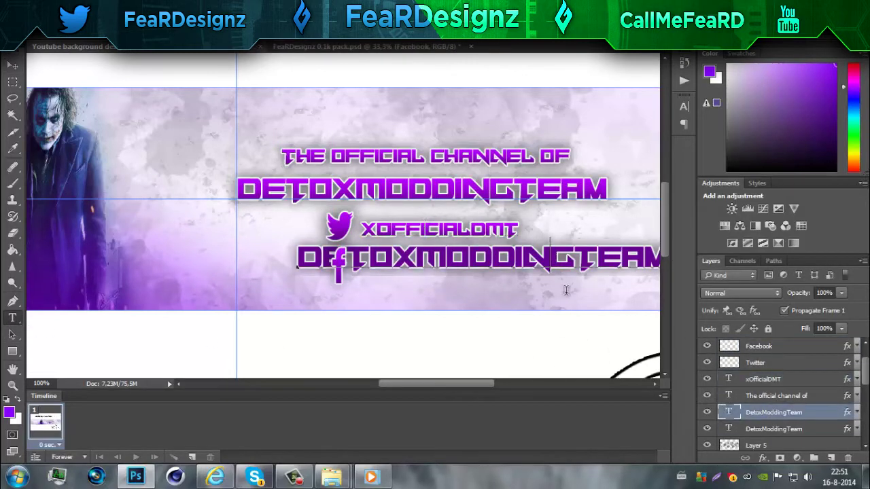
{"action": "left_click_drag", "start_coordinate": [495, 272], "coordinate": [349, 274]}
{"action": "left_click_drag", "start_coordinate": [263, 277], "coordinate": [504, 274]}
Select the social icons and labels and nudge the lines together as a group
{"action": "left_click", "coordinate": [773, 430]}
{"action": "left_click", "coordinate": [769, 396]}
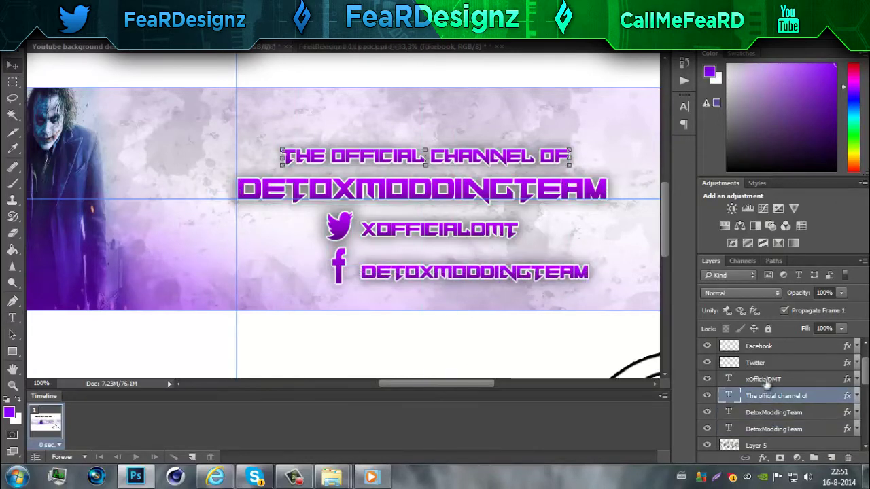
{"action": "left_click", "coordinate": [767, 381]}
{"action": "left_click", "coordinate": [773, 412], "text": "ctrl"}
{"action": "mouse_move", "coordinate": [486, 269]}
{"action": "left_mouse_down"}
{"action": "mouse_move", "coordinate": [496, 275]}
{"action": "mouse_move", "coordinate": [469, 275]}
{"action": "mouse_move", "coordinate": [450, 235]}
{"action": "left_mouse_up"}
Move the Twitter bird and xOfficialDMT line below the Facebook line
{"action": "left_click", "coordinate": [763, 412]}
{"action": "left_click", "coordinate": [758, 345], "text": "ctrl"}
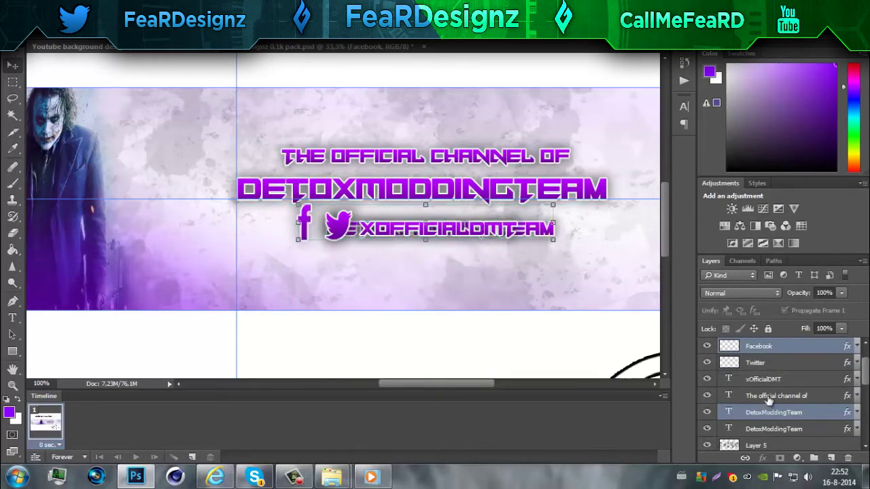
{"action": "left_click", "coordinate": [763, 379]}
{"action": "left_click", "coordinate": [755, 362], "text": "ctrl"}
{"action": "left_click_drag", "start_coordinate": [451, 234], "coordinate": [453, 268]}
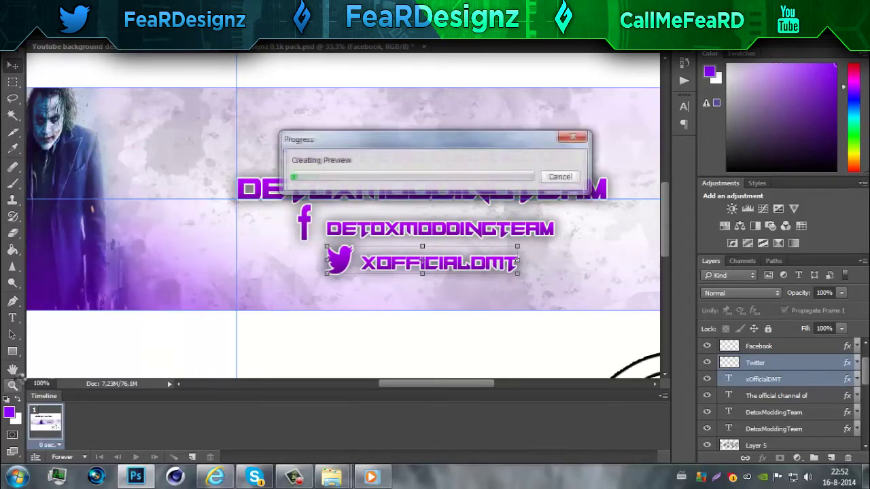
Mark a thin vertical rectangular bar left of the title on a new empty layer
{"action": "left_click", "coordinate": [373, 477]}
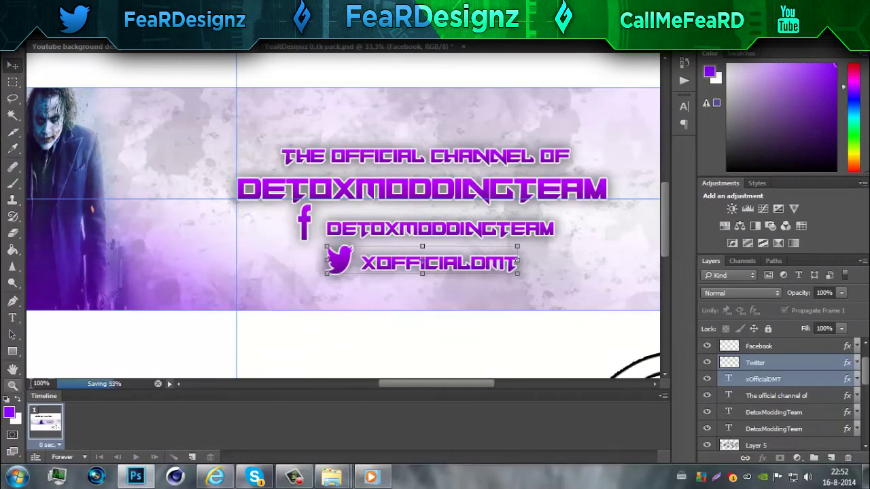
{"action": "left_click", "coordinate": [13, 82]}
{"action": "left_click_drag", "start_coordinate": [180, 129], "coordinate": [191, 218]}
{"action": "left_click", "coordinate": [831, 457]}
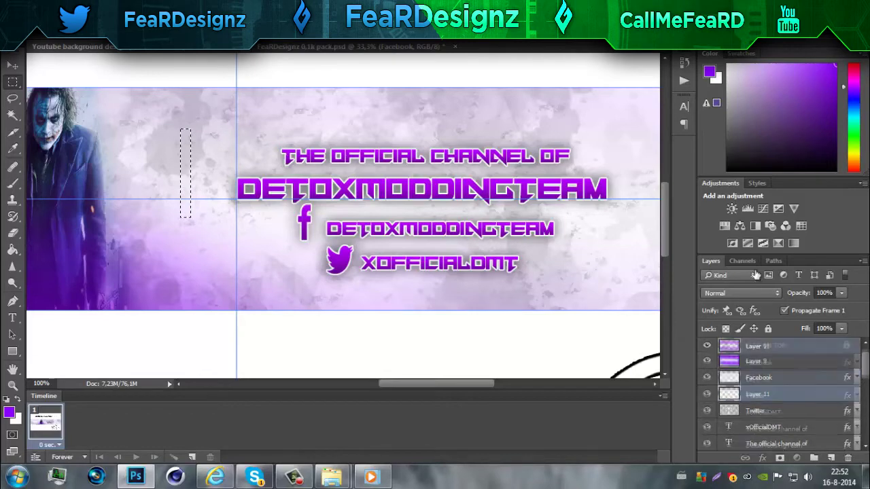
Make the paint colour white, flip the bar, and rotate a copy 90° onto its top
{"action": "left_click", "coordinate": [9, 413]}
{"action": "left_click", "coordinate": [506, 235]}
{"action": "key", "text": "Return"}
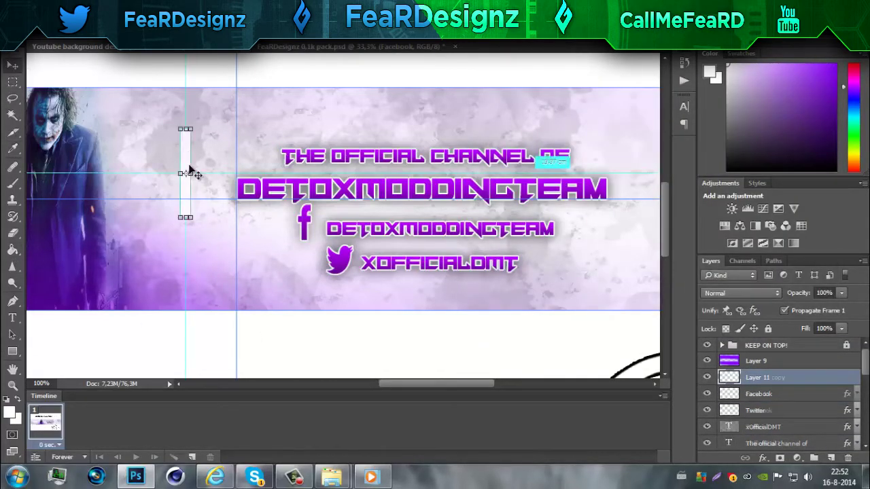
{"action": "right_click", "coordinate": [184, 200]}
{"action": "left_click", "coordinate": [211, 363]}
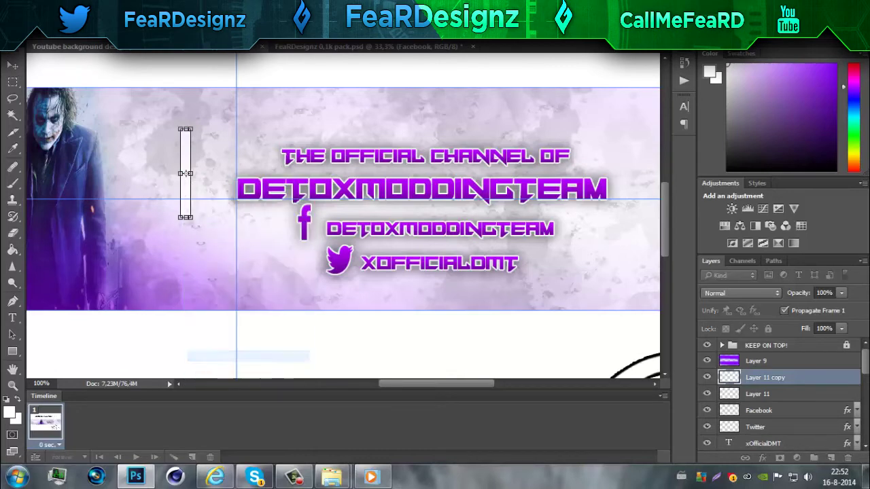
{"action": "right_click", "coordinate": [184, 197]}
{"action": "left_click", "coordinate": [229, 326]}
{"action": "left_click_drag", "start_coordinate": [185, 174], "coordinate": [224, 134]}
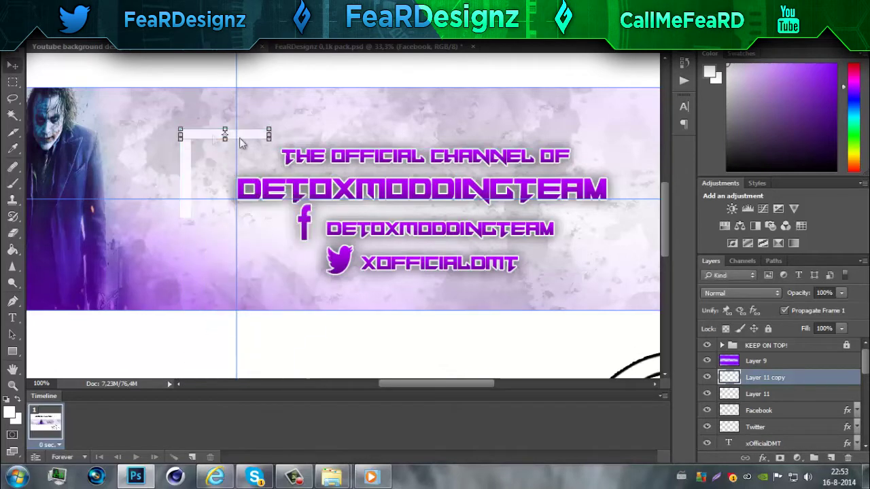
Merge the bar layers into one corner shape and shrink it toward the top-left
{"action": "left_click", "coordinate": [760, 409], "text": "shift"}
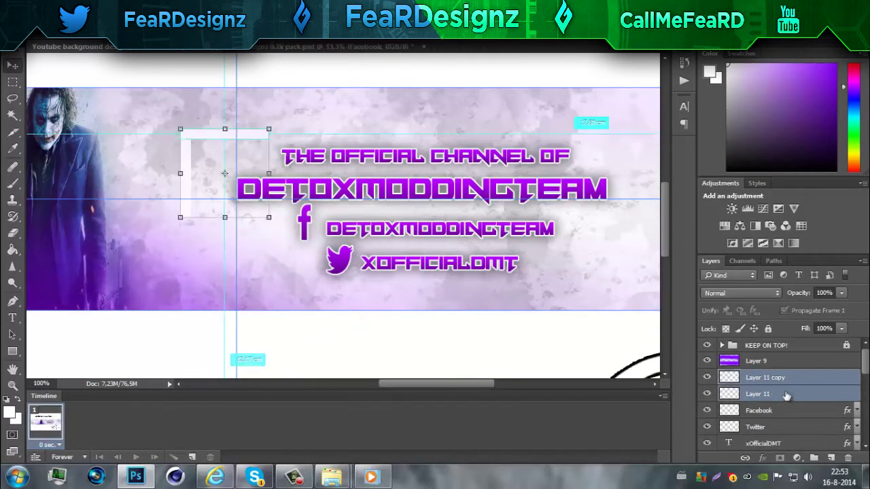
{"action": "right_click", "coordinate": [765, 405]}
{"action": "left_click", "coordinate": [754, 295]}
{"action": "left_click_drag", "start_coordinate": [270, 217], "coordinate": [266, 184]}
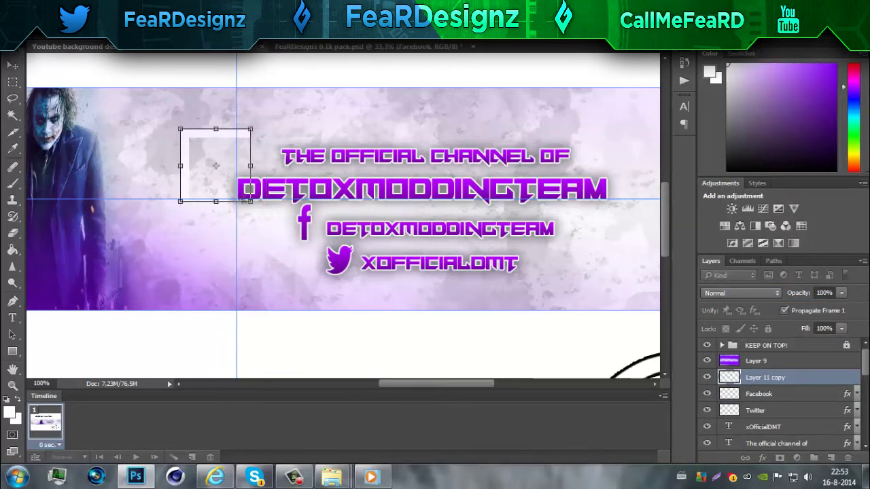
{"action": "key", "text": "Return"}
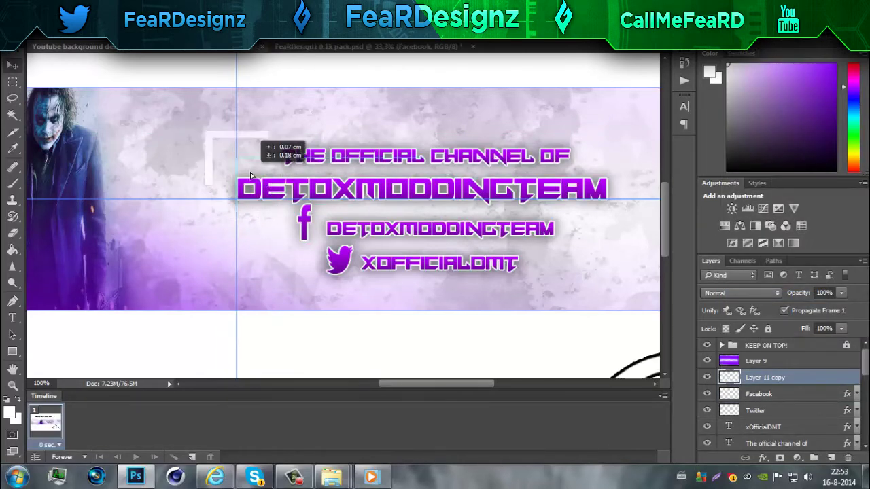
Duplicate the corner shape, turn it around, and place it at the banner's lower right
{"action": "key", "text": "ctrl+j"}
{"action": "key", "text": "ctrl+t"}
{"action": "right_click", "coordinate": [249, 174]}
{"action": "left_click", "coordinate": [315, 342]}
{"action": "left_click_drag", "start_coordinate": [250, 171], "coordinate": [614, 291]}
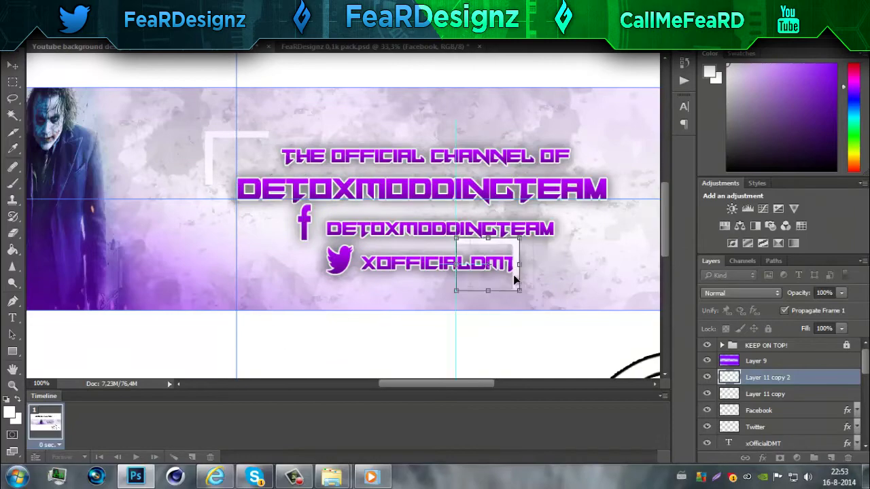
{"action": "key", "text": "Return"}
Give the first corner bracket a purple #9c00ff stroke
{"action": "left_click", "coordinate": [768, 394]}
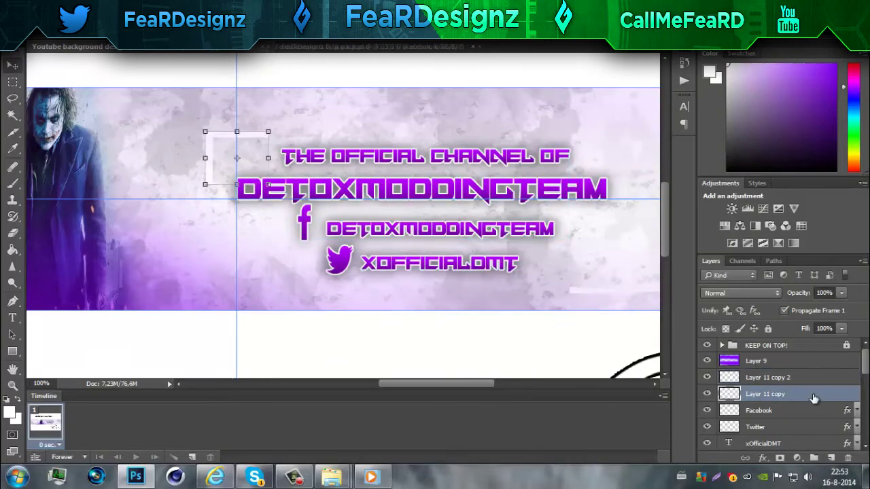
{"action": "double_click", "coordinate": [815, 394]}
{"action": "left_click_drag", "start_coordinate": [612, 61], "coordinate": [183, 37]}
{"action": "left_click", "coordinate": [63, 97]}
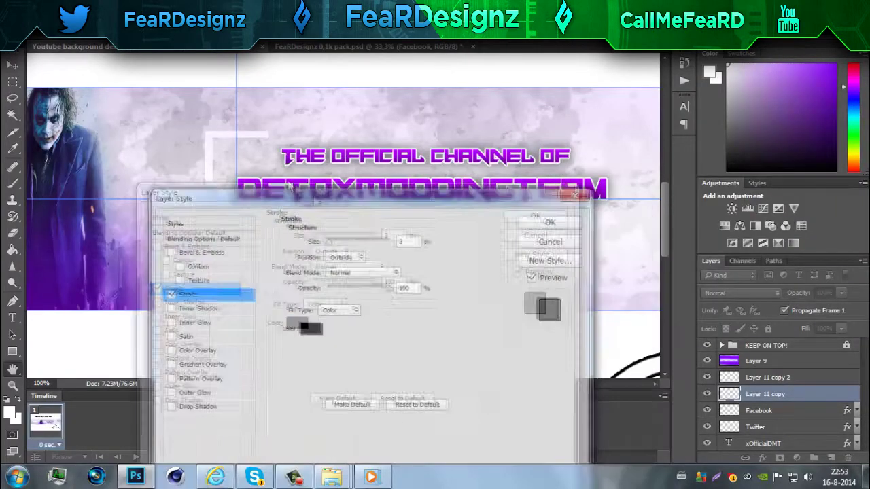
{"action": "left_click", "coordinate": [259, 294]}
{"action": "type", "text": "9c00ff"}
{"action": "key", "text": "Return"}
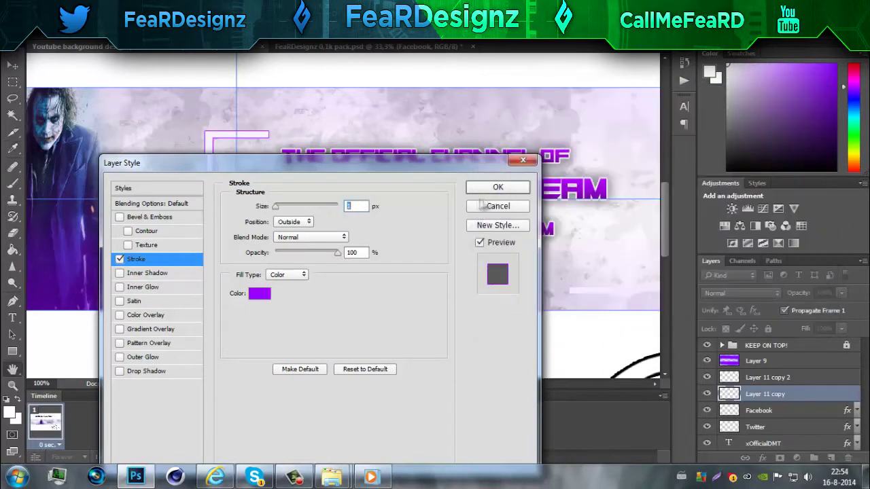
{"action": "key", "text": "Return"}
Give the second corner bracket the same purple #9c00ff stroke
{"action": "left_click", "coordinate": [823, 379]}
{"action": "double_click", "coordinate": [825, 381]}
{"action": "left_click", "coordinate": [272, 148]}
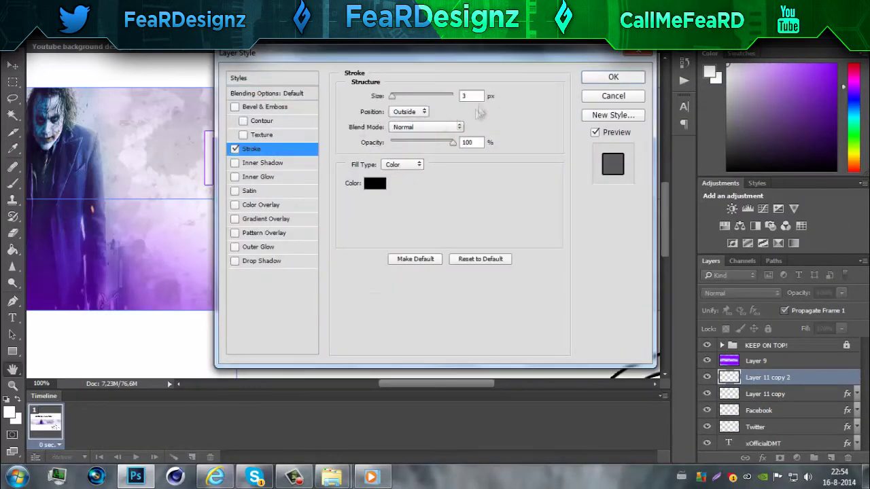
{"action": "left_click", "coordinate": [317, 181]}
{"action": "type", "text": "9c00ff"}
{"action": "key", "text": "Return"}
{"action": "key", "text": "Return"}
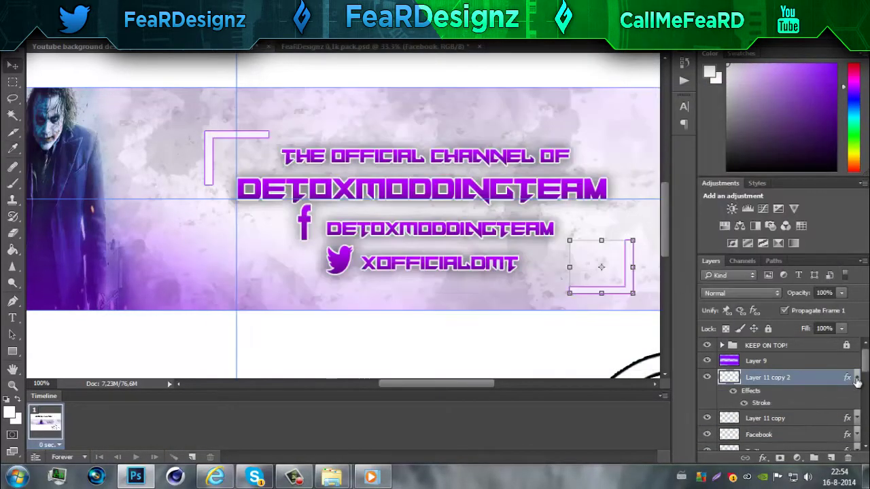
Select both corner bracket layers and zoom out to view the whole banner
{"action": "left_click", "coordinate": [857, 382]}
{"action": "left_click", "coordinate": [781, 394], "text": "shift"}
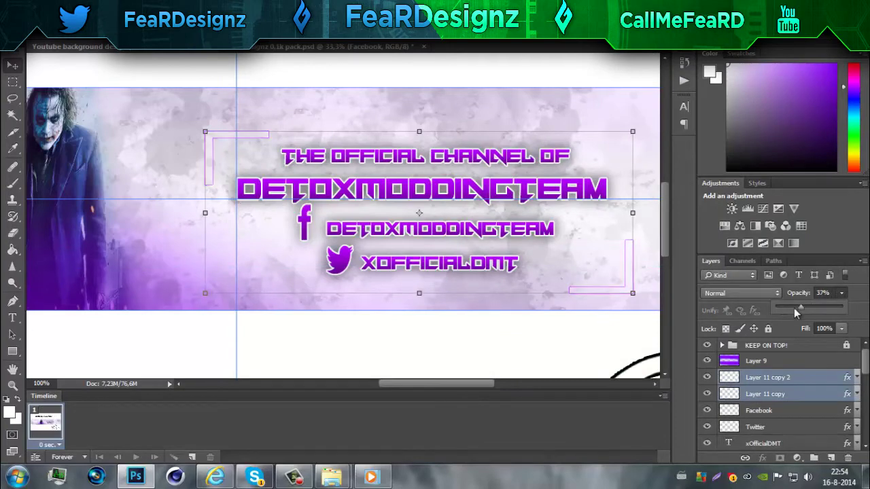
{"action": "key", "text": "z"}
{"action": "key", "text": "ctrl+0"}
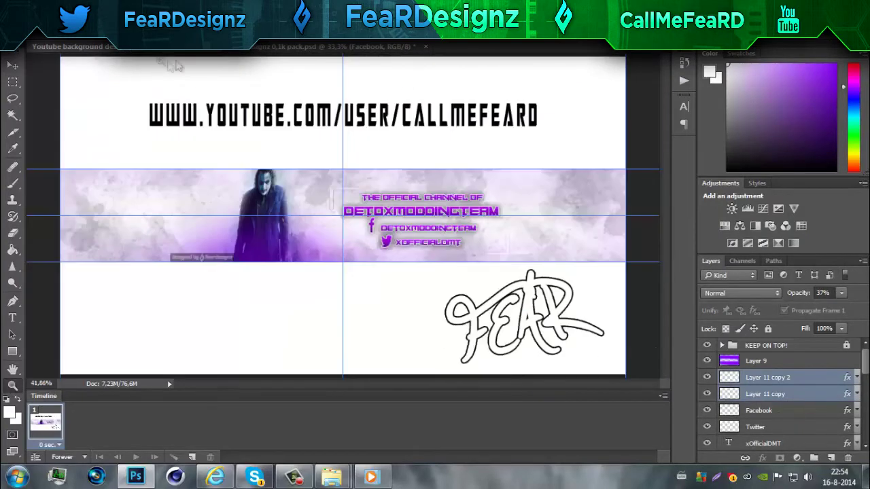
Save the banner and select all the channel text and icon layers
{"action": "scroll", "coordinate": [781, 401], "scroll_direction": "down", "scroll_amount": 1}
{"action": "left_click", "coordinate": [765, 413]}
{"action": "scroll", "coordinate": [764, 413], "scroll_direction": "down", "scroll_amount": 3}
{"action": "key", "text": "ctrl+s"}
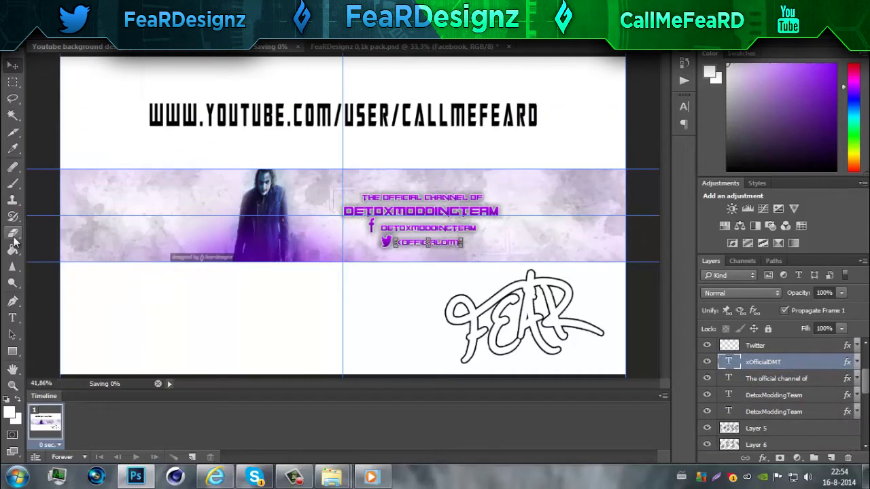
{"action": "key", "text": "alt+bracketleft"}
{"action": "key", "text": "alt+bracketleft"}
{"action": "key", "text": "alt+bracketleft"}
{"action": "key", "text": "alt+shift+bracketright"}
{"action": "key", "text": "alt+shift+bracketright"}
{"action": "key", "text": "alt+shift+bracketright"}
Slant the text block by dragging a corner, then shift it slightly left
{"action": "right_click", "coordinate": [355, 211]}
{"action": "left_click", "coordinate": [370, 254]}
{"action": "left_click_drag", "start_coordinate": [329, 187], "coordinate": [343, 202]}
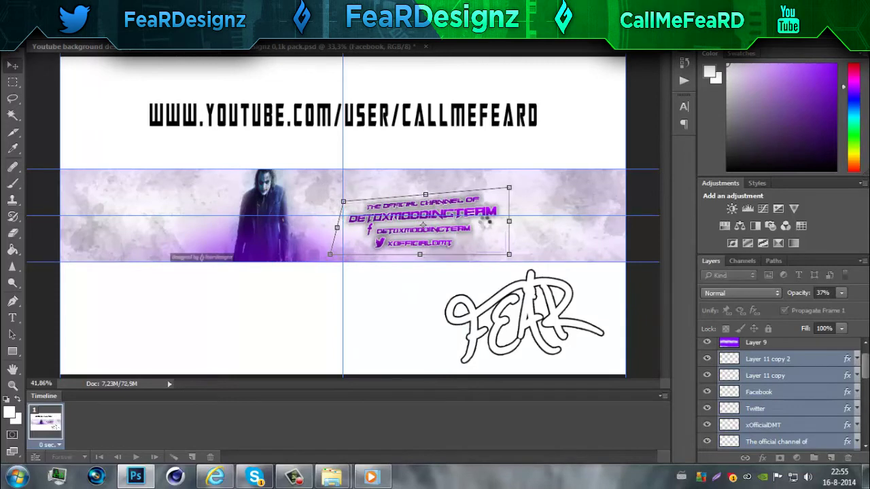
{"action": "key", "text": "ctrl+z"}
{"action": "left_click_drag", "start_coordinate": [469, 231], "coordinate": [457, 235]}
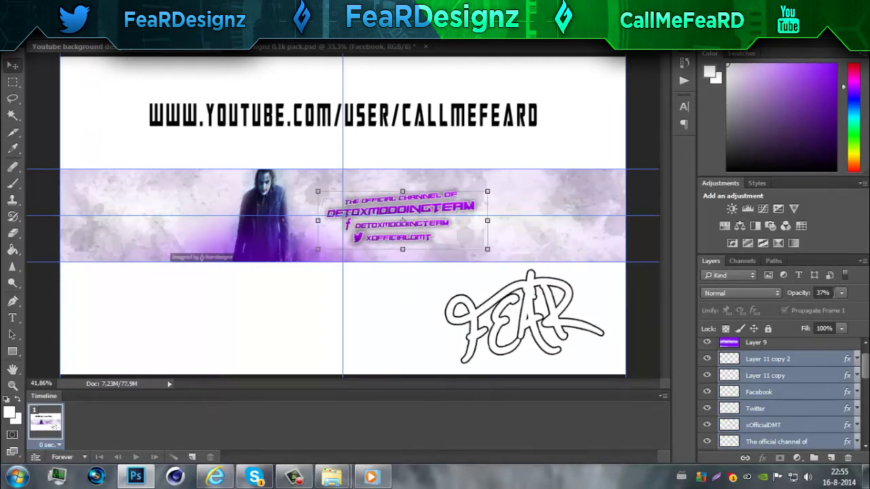
Add the DetoxModdingTeam layers to the selection and set the group's opacity to about 60%
{"action": "key", "text": "alt+shift+bracketright"}
{"action": "key", "text": "alt+shift+bracketright"}
{"action": "left_click_drag", "start_coordinate": [841, 293], "coordinate": [816, 310]}
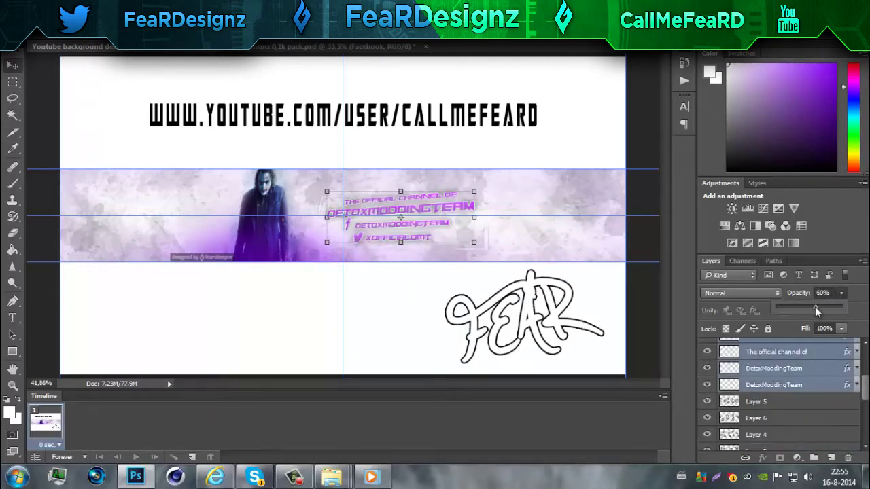
{"action": "left_click", "coordinate": [34, 22]}
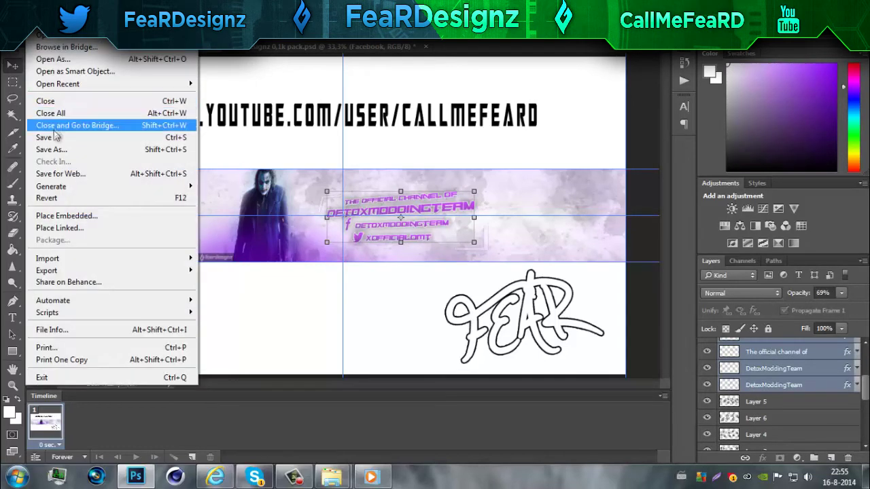
Save the banner document and hide the CC 1 colour correction
{"action": "left_click", "coordinate": [59, 138]}
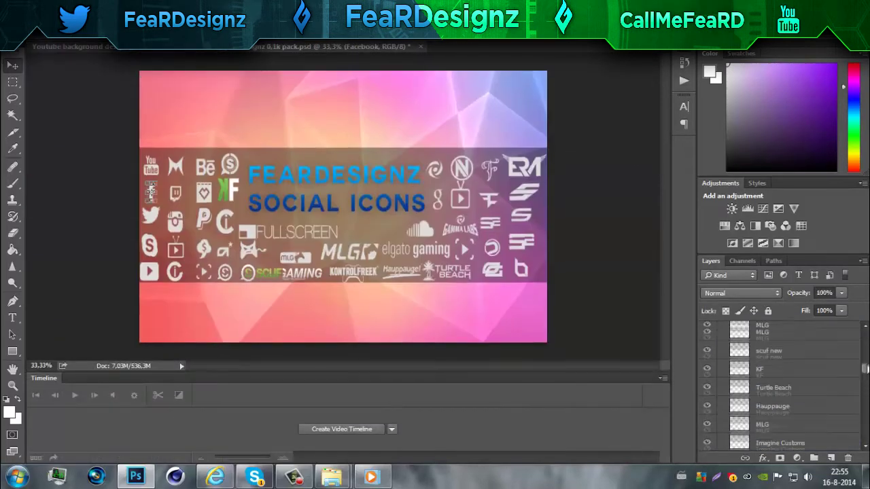
{"action": "left_click", "coordinate": [707, 413]}
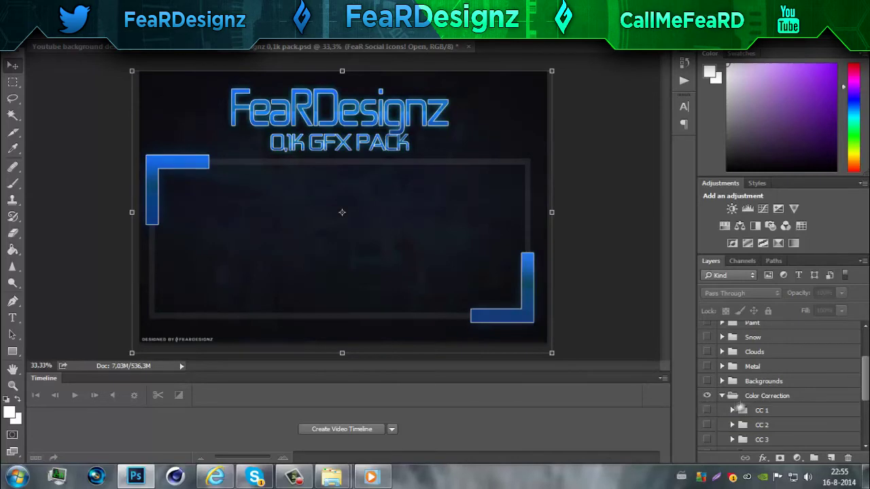
{"action": "left_click", "coordinate": [748, 396]}
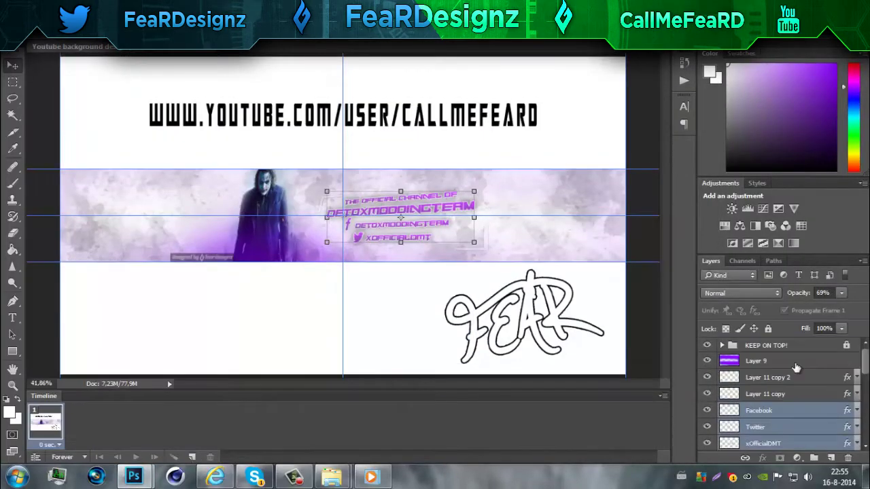
{"action": "scroll", "coordinate": [781, 394], "scroll_direction": "down", "scroll_amount": 5}
Lower Layer 7's opacity, add a new layer above Layer 9, and pick purple as paint colour
{"action": "left_click", "coordinate": [755, 371]}
{"action": "left_click", "coordinate": [841, 293]}
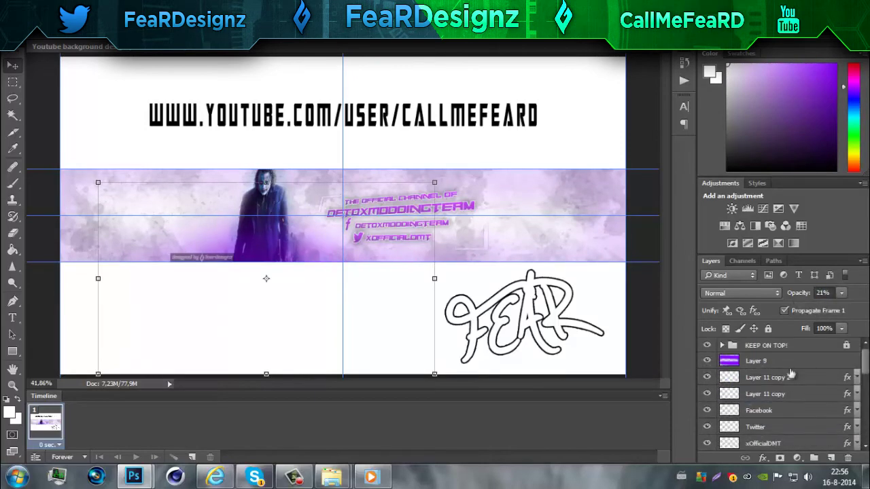
{"action": "left_click", "coordinate": [710, 72]}
{"action": "left_click", "coordinate": [807, 110]}
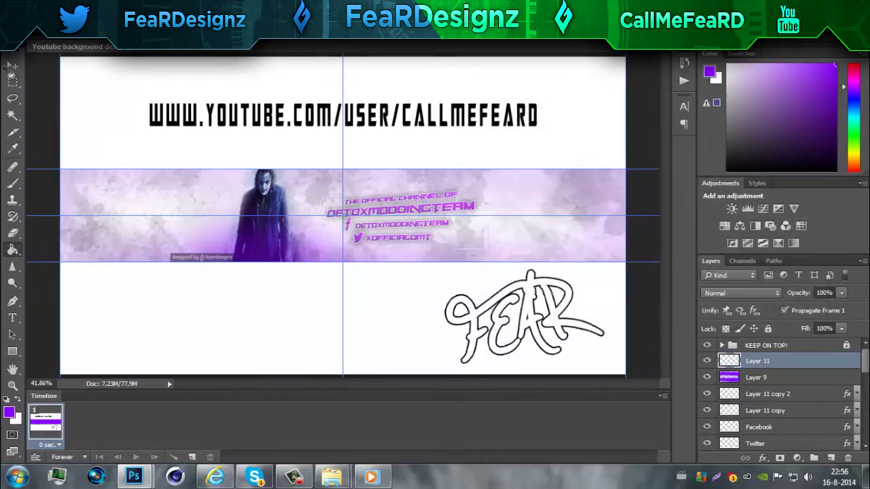
Fill Layer 11 with purple, set it to Overlay, and lower its opacity
{"action": "key", "text": "alt+BackSpace"}
{"action": "left_click", "coordinate": [740, 293]}
{"action": "left_click", "coordinate": [712, 160]}
{"action": "left_click_drag", "start_coordinate": [841, 293], "coordinate": [799, 311]}
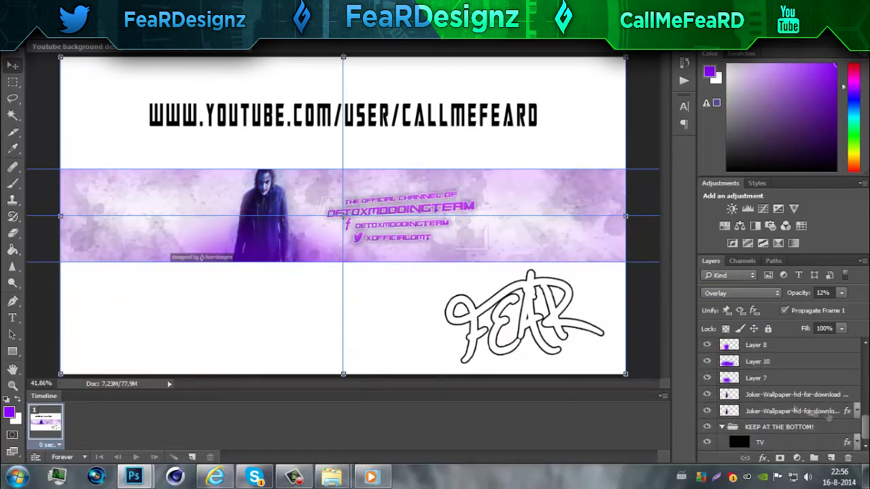
Set Layer 12 to Overlay and brush purple around the Joker's lower body with a smaller brush
{"action": "left_click", "coordinate": [740, 293]}
{"action": "left_click", "coordinate": [712, 163]}
{"action": "key", "text": "b"}
{"action": "left_click_drag", "start_coordinate": [234, 275], "coordinate": [226, 225]}
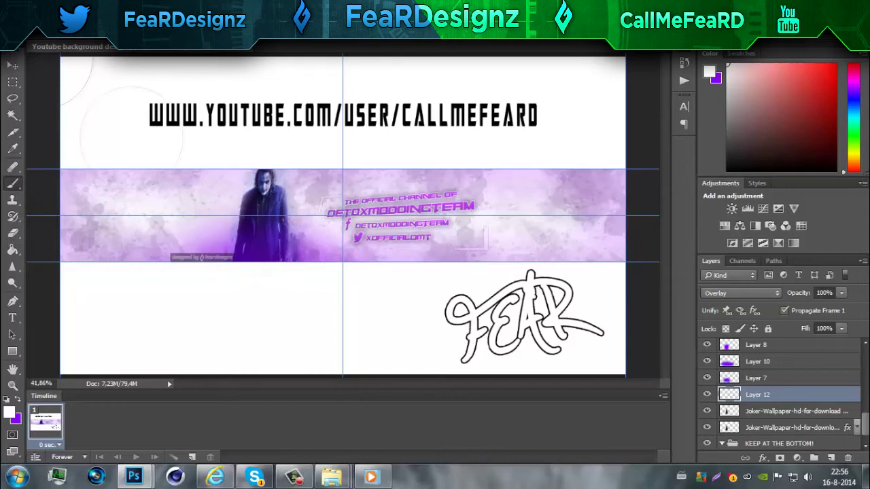
{"action": "right_click", "coordinate": [134, 84]}
{"action": "double_click", "coordinate": [255, 207]}
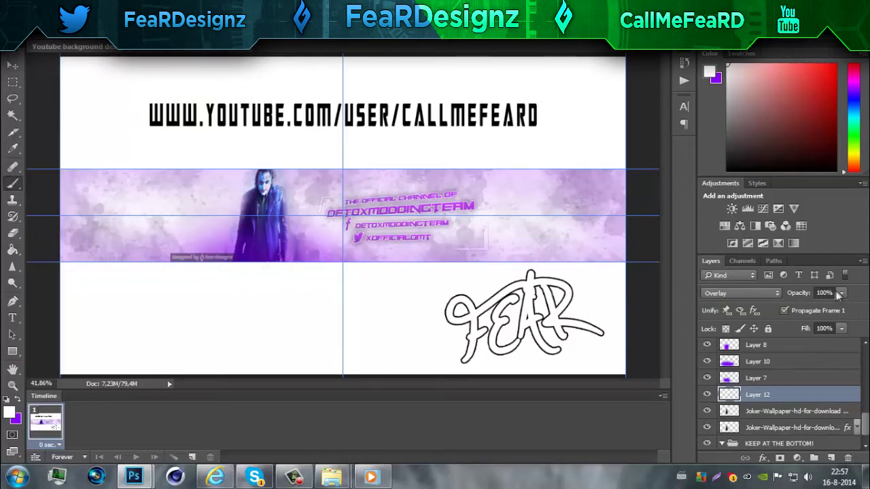
Add a drop shadow to the Joker wallpaper layer and reduce its opacity to about 50%
{"action": "double_click", "coordinate": [841, 427]}
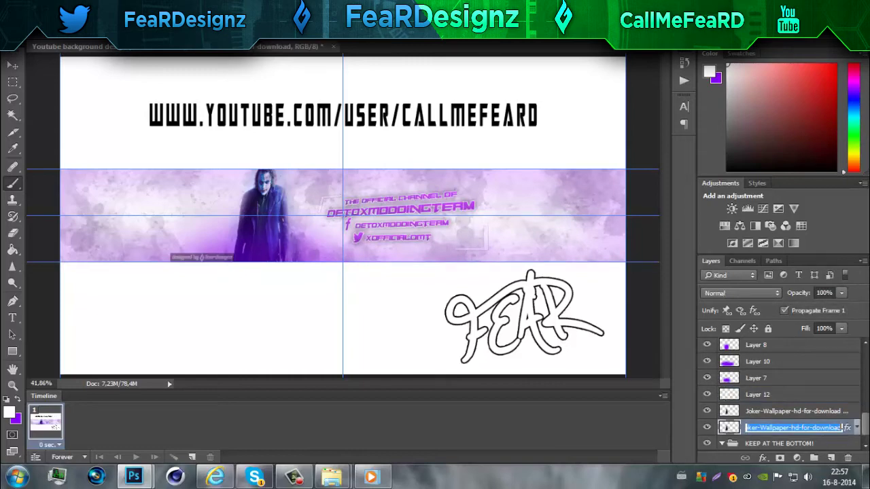
{"action": "double_click", "coordinate": [846, 426]}
{"action": "left_click", "coordinate": [506, 265]}
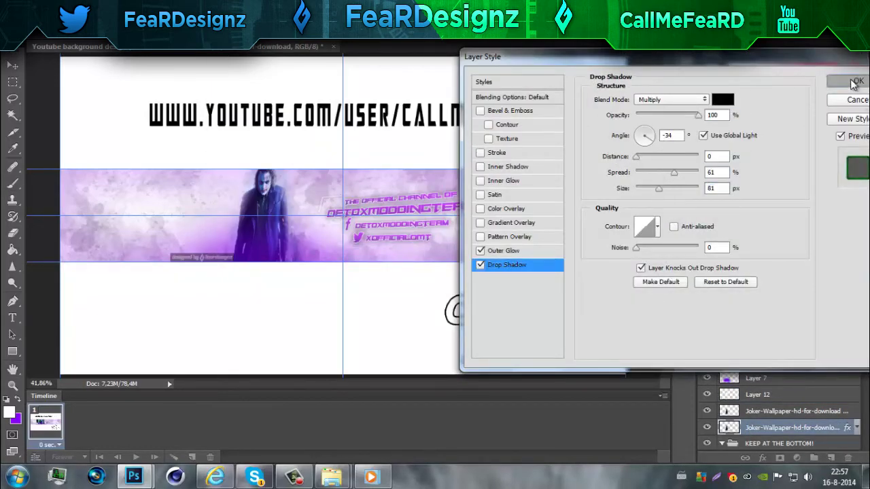
{"action": "left_click", "coordinate": [852, 80]}
{"action": "double_click", "coordinate": [847, 430]}
{"action": "left_click", "coordinate": [393, 267]}
{"action": "left_click_drag", "start_coordinate": [559, 116], "coordinate": [528, 120]}
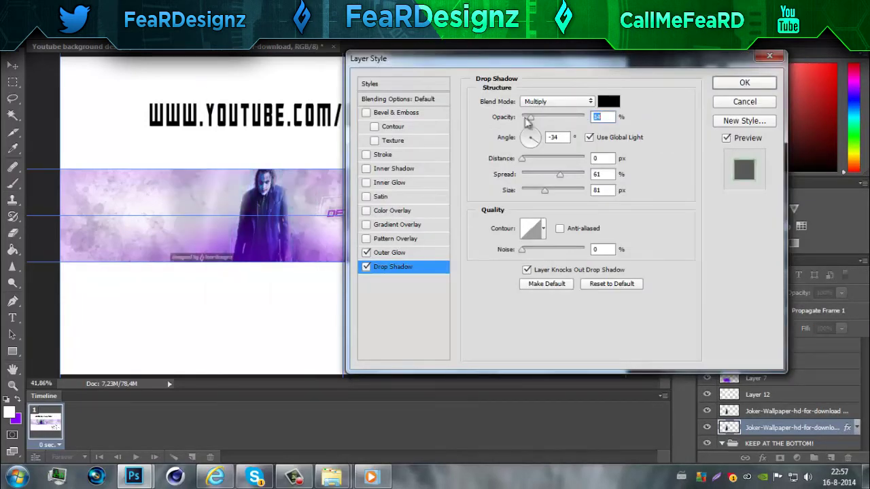
{"action": "left_click", "coordinate": [743, 82]}
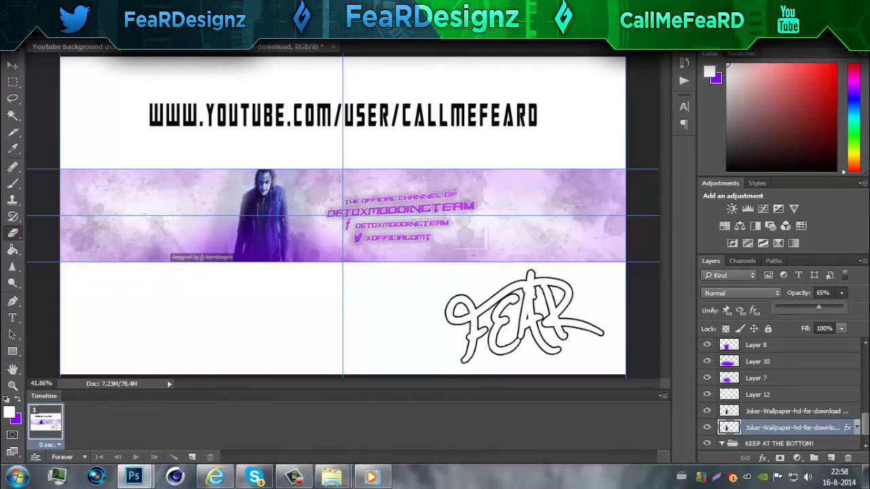
Save the YouTube background document
{"action": "left_click", "coordinate": [35, 30]}
{"action": "left_click", "coordinate": [44, 137]}
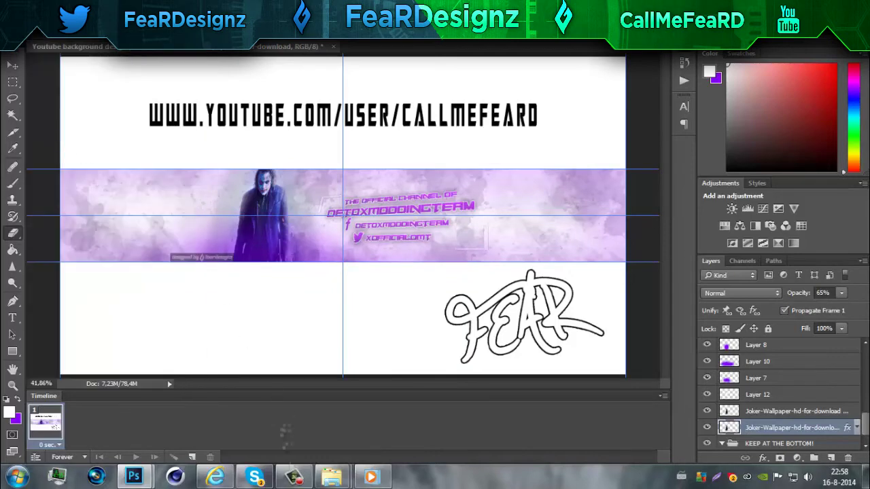
{"action": "right_click", "coordinate": [204, 146]}
Fade the Joker image's right side with a soft eraser, then shift and tilt it counter-clockwise
{"action": "double_click", "coordinate": [263, 185]}
{"action": "mouse_move", "coordinate": [459, 173]}
{"action": "left_mouse_down"}
{"action": "mouse_move", "coordinate": [428, 142]}
{"action": "mouse_move", "coordinate": [319, 106]}
{"action": "mouse_move", "coordinate": [301, 359]}
{"action": "mouse_move", "coordinate": [291, 272]}
{"action": "mouse_move", "coordinate": [369, 246]}
{"action": "mouse_move", "coordinate": [77, 172]}
{"action": "mouse_move", "coordinate": [227, 89]}
{"action": "left_mouse_up"}
{"action": "key", "text": "v"}
{"action": "left_click_drag", "start_coordinate": [346, 292], "coordinate": [388, 229]}
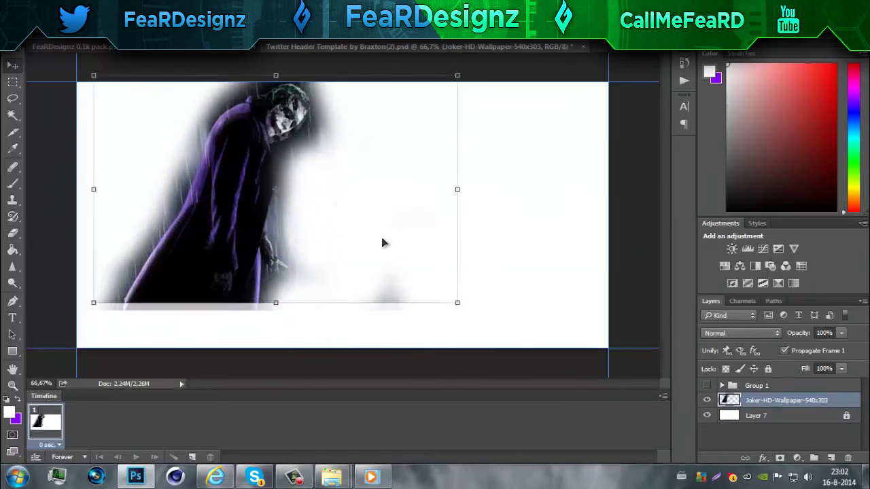
{"action": "left_click_drag", "start_coordinate": [474, 244], "coordinate": [468, 170]}
{"action": "key", "text": "Return"}
Erase the Joker image's top and right edges, then duplicate its layer
{"action": "key", "text": "e"}
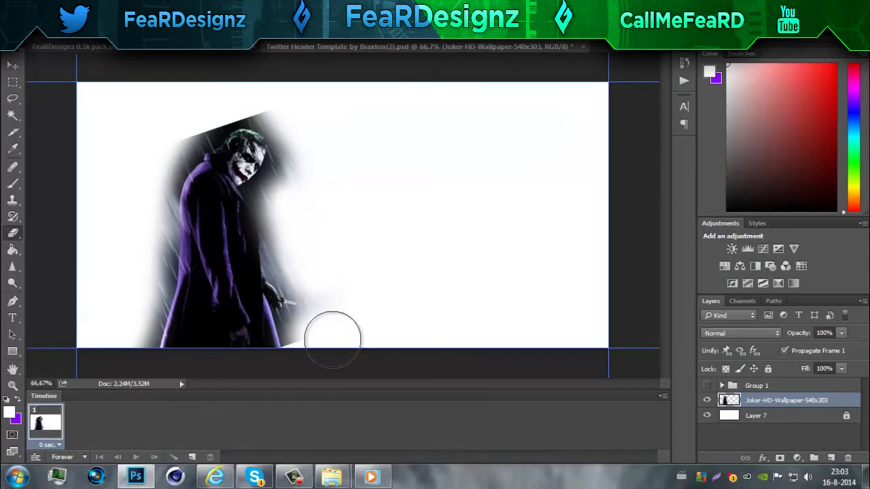
{"action": "mouse_move", "coordinate": [170, 170]}
{"action": "left_mouse_down"}
{"action": "mouse_move", "coordinate": [272, 104]}
{"action": "mouse_move", "coordinate": [271, 197]}
{"action": "mouse_move", "coordinate": [317, 318]}
{"action": "mouse_move", "coordinate": [156, 320]}
{"action": "mouse_move", "coordinate": [170, 204]}
{"action": "mouse_move", "coordinate": [265, 113]}
{"action": "left_mouse_up"}
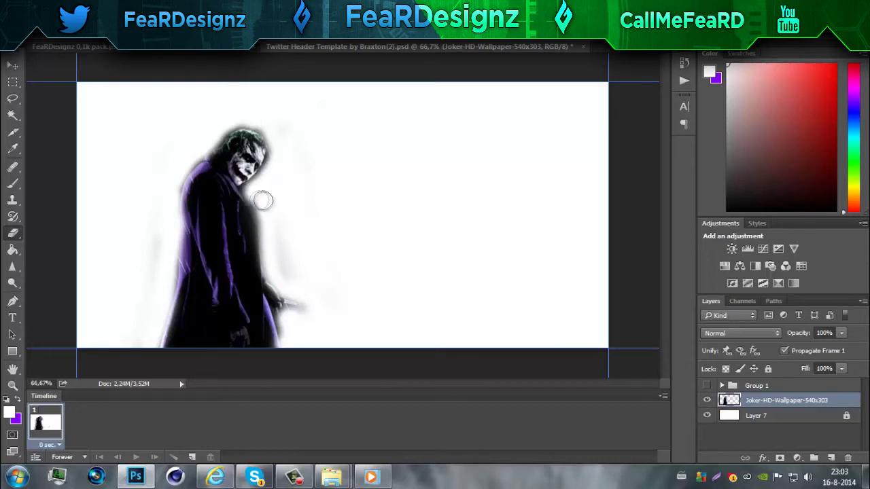
{"action": "left_click_drag", "start_coordinate": [264, 199], "coordinate": [312, 308]}
{"action": "key", "text": "j"}
{"action": "key", "text": "ctrl+j"}
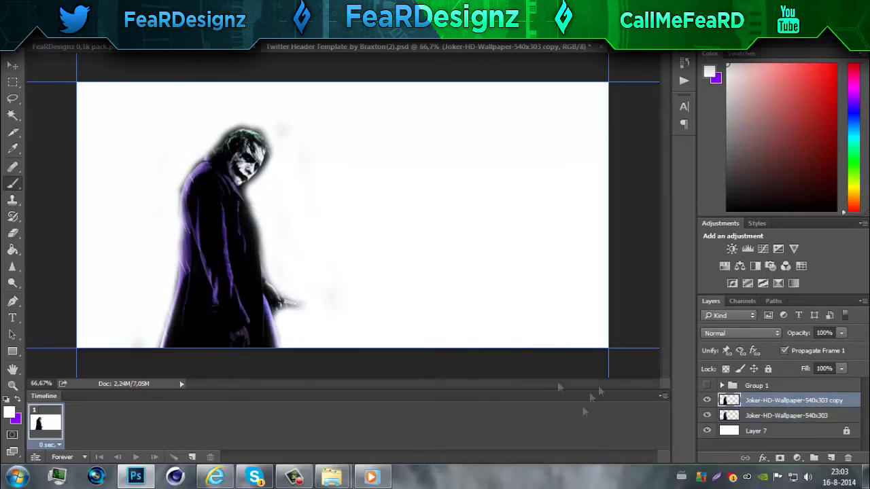
Stamp black grunge shapes around the header on a new layer, then fade that layer
{"action": "left_click", "coordinate": [831, 457]}
{"action": "right_click", "coordinate": [224, 156]}
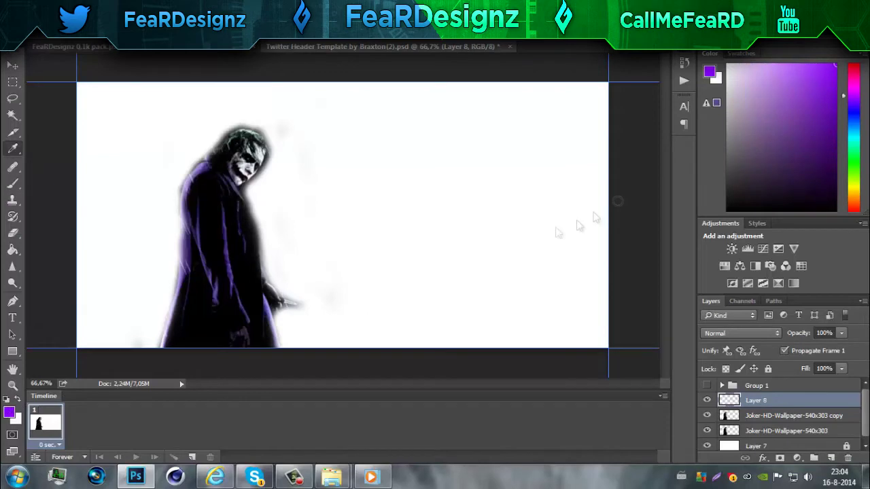
{"action": "left_click", "coordinate": [9, 412]}
{"action": "left_click", "coordinate": [544, 143]}
{"action": "left_click", "coordinate": [486, 272]}
{"action": "left_click", "coordinate": [237, 136]}
{"action": "left_click", "coordinate": [123, 296]}
{"action": "left_click", "coordinate": [326, 332]}
{"action": "left_click", "coordinate": [115, 116]}
{"action": "left_click", "coordinate": [425, 82]}
{"action": "left_click", "coordinate": [584, 339]}
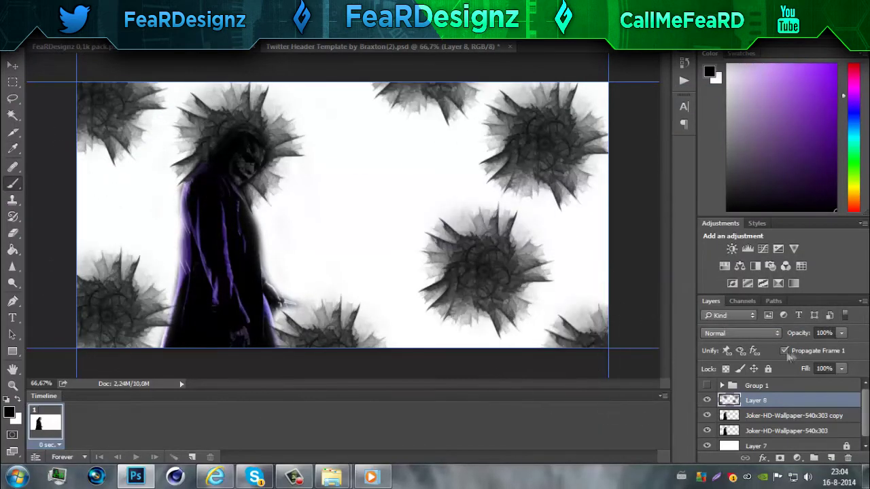
{"action": "left_click_drag", "start_coordinate": [783, 352], "coordinate": [778, 352]}
Stamp splatters across the header on a new layer and fade it to 28% opacity
{"action": "left_click", "coordinate": [831, 458]}
{"action": "right_click", "coordinate": [47, 92]}
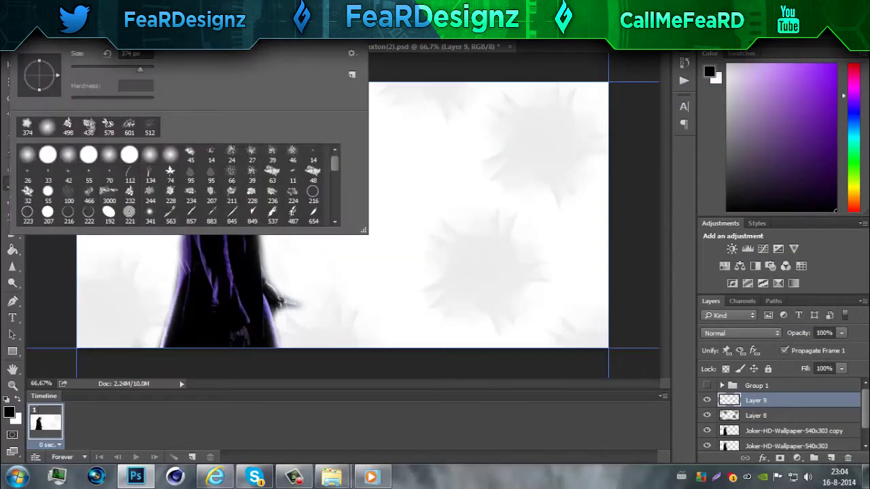
{"action": "left_click", "coordinate": [95, 115]}
{"action": "left_click", "coordinate": [536, 129]}
{"action": "left_click", "coordinate": [547, 286]}
{"action": "left_click", "coordinate": [343, 163]}
{"action": "left_click", "coordinate": [138, 252]}
{"action": "left_click", "coordinate": [152, 140]}
{"action": "left_click", "coordinate": [452, 310]}
{"action": "left_click", "coordinate": [475, 232]}
{"action": "left_click_drag", "start_coordinate": [841, 332], "coordinate": [808, 353]}
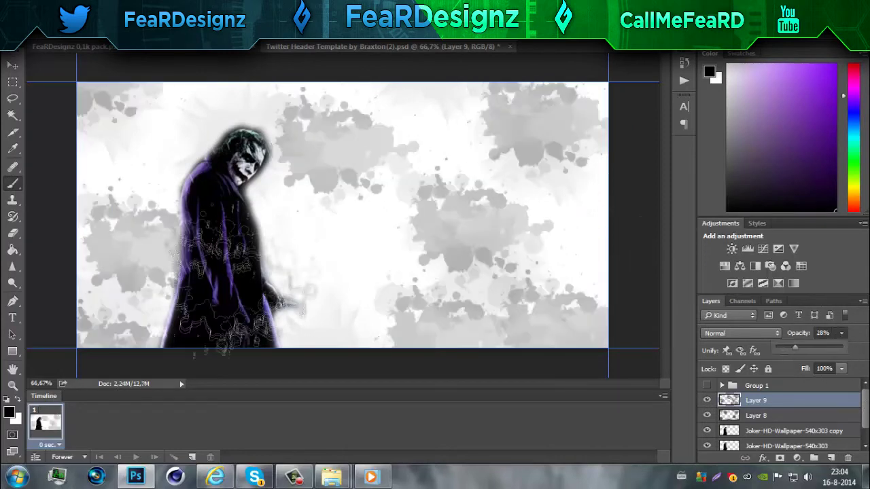
Add speckled splatters on a new layer and fade it to 10% opacity
{"action": "left_click", "coordinate": [831, 457]}
{"action": "right_click", "coordinate": [152, 126]}
{"action": "double_click", "coordinate": [152, 126]}
{"action": "left_click", "coordinate": [553, 130]}
{"action": "left_click", "coordinate": [365, 176]}
{"action": "left_click", "coordinate": [559, 268]}
{"action": "left_click", "coordinate": [109, 234]}
{"action": "left_click", "coordinate": [138, 132]}
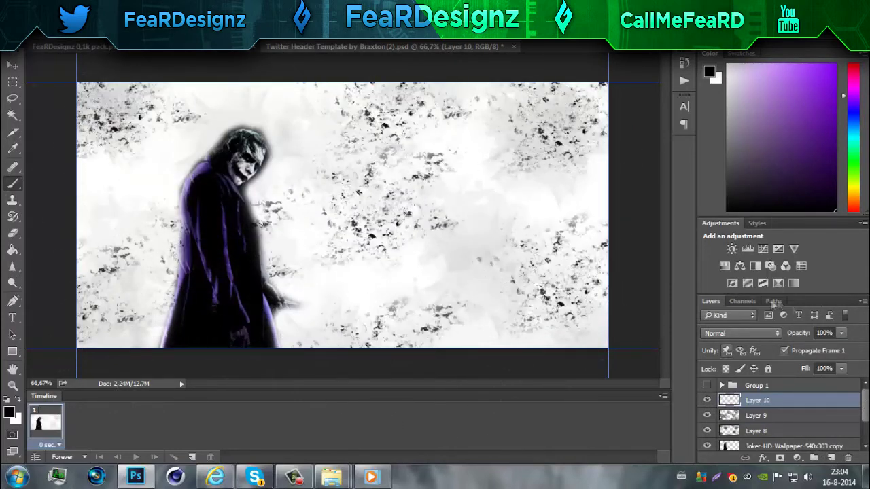
{"action": "left_click_drag", "start_coordinate": [786, 351], "coordinate": [781, 351]}
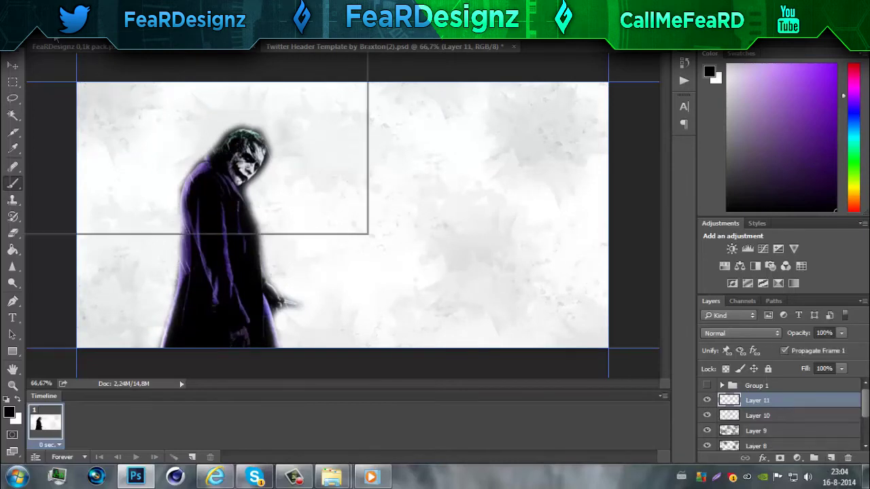
Stamp grey splatter with another splatter brush and fade the layer to 18%
{"action": "right_click", "coordinate": [152, 126]}
{"action": "left_click", "coordinate": [534, 292]}
{"action": "left_click", "coordinate": [174, 148]}
{"action": "left_click", "coordinate": [394, 214]}
{"action": "left_click", "coordinate": [841, 333]}
{"action": "left_click_drag", "start_coordinate": [842, 346], "coordinate": [781, 351]}
Add more grey splatter on a new layer at 15% opacity
{"action": "left_click", "coordinate": [832, 457]}
{"action": "right_click", "coordinate": [153, 126]}
{"action": "double_click", "coordinate": [129, 163]}
{"action": "left_click", "coordinate": [547, 299]}
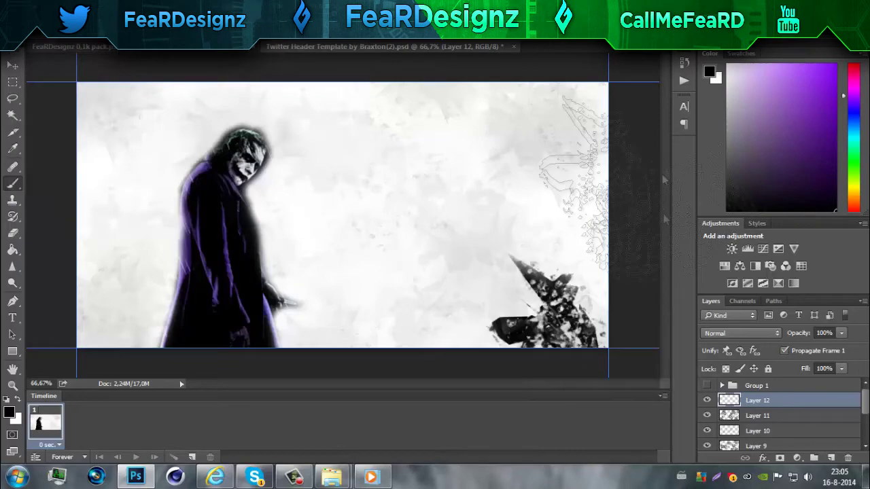
{"action": "left_click", "coordinate": [286, 231]}
{"action": "left_click", "coordinate": [544, 143]}
{"action": "left_click", "coordinate": [340, 259]}
{"action": "left_click", "coordinate": [156, 136]}
{"action": "left_click", "coordinate": [841, 333]}
{"action": "left_click_drag", "start_coordinate": [843, 346], "coordinate": [781, 347]}
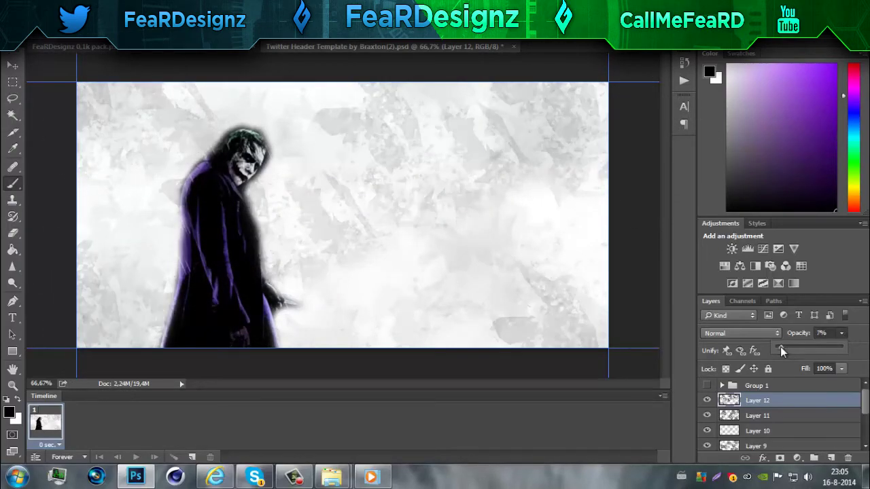
Stamp black splatter on another new layer and fade it to 4% opacity
{"action": "left_click", "coordinate": [832, 457]}
{"action": "right_click", "coordinate": [152, 126]}
{"action": "double_click", "coordinate": [129, 163]}
{"action": "left_click", "coordinate": [204, 122]}
{"action": "left_click", "coordinate": [529, 170]}
{"action": "left_click", "coordinate": [123, 259]}
{"action": "left_click", "coordinate": [381, 129]}
{"action": "left_click", "coordinate": [841, 333]}
{"action": "left_click_drag", "start_coordinate": [842, 351], "coordinate": [799, 349]}
Add empty Layer 14 and set purple as the foreground colour
{"action": "left_click", "coordinate": [832, 457]}
{"action": "right_click", "coordinate": [125, 80]}
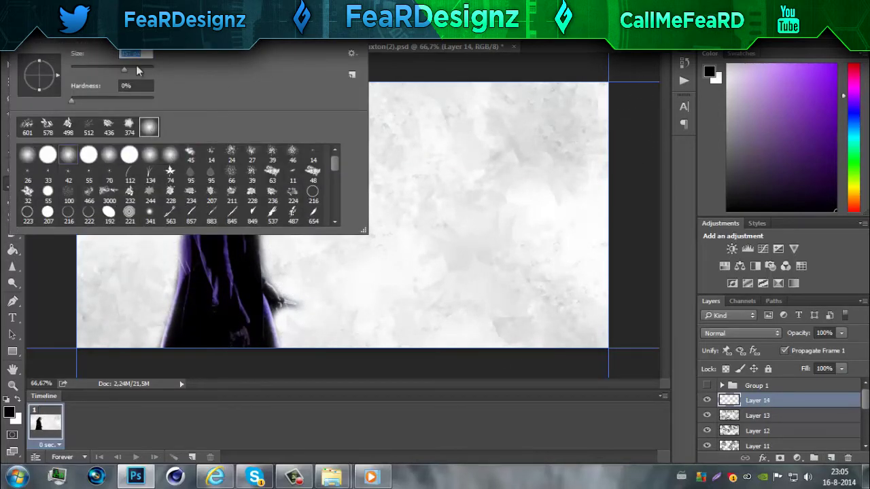
{"action": "left_click", "coordinate": [9, 412]}
{"action": "left_click", "coordinate": [582, 197]}
{"action": "left_click", "coordinate": [784, 113]}
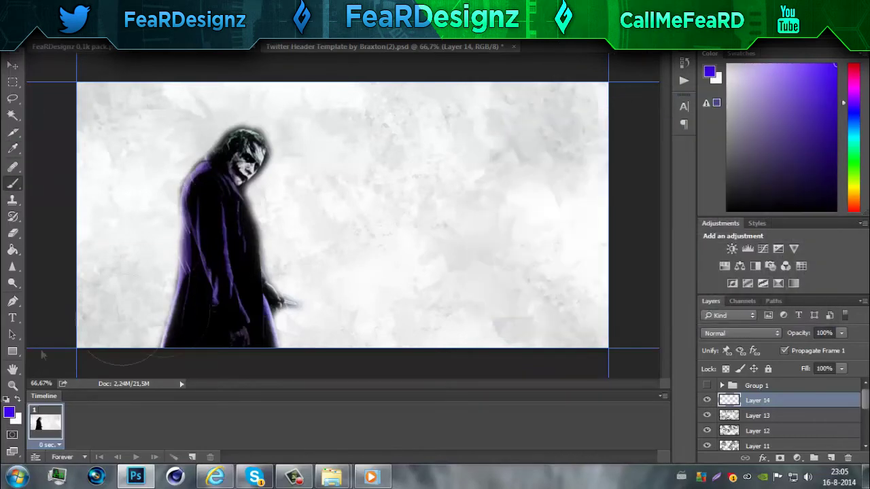
Brush purple along all four canvas edges on Layer 14 and lower its opacity
{"action": "key", "text": "b"}
{"action": "mouse_move", "coordinate": [499, 118]}
{"action": "left_mouse_down"}
{"action": "mouse_move", "coordinate": [204, 127]}
{"action": "mouse_move", "coordinate": [509, 204]}
{"action": "mouse_move", "coordinate": [142, 311]}
{"action": "mouse_move", "coordinate": [411, 313]}
{"action": "mouse_move", "coordinate": [398, 310]}
{"action": "mouse_move", "coordinate": [576, 292]}
{"action": "mouse_move", "coordinate": [126, 156]}
{"action": "mouse_move", "coordinate": [187, 314]}
{"action": "left_mouse_up"}
{"action": "left_click_drag", "start_coordinate": [809, 349], "coordinate": [794, 349]}
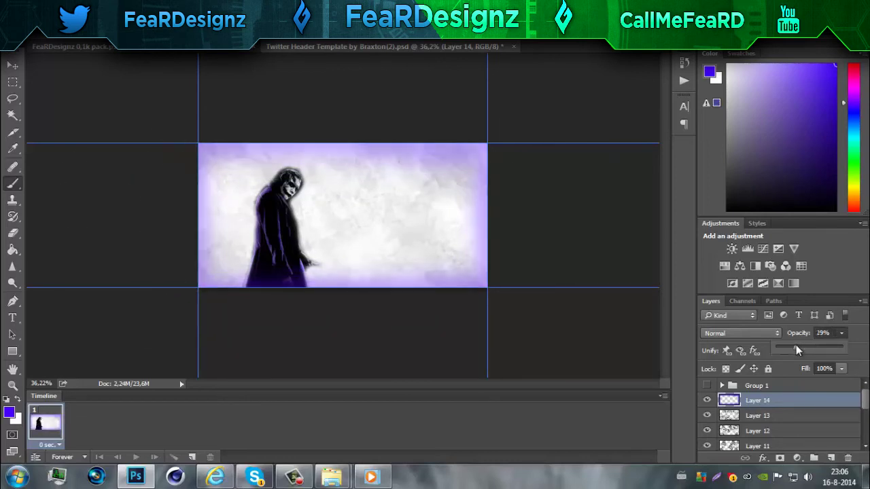
{"action": "key", "text": "z"}
{"action": "left_click", "coordinate": [343, 216]}
Paint a faded purple haze around the Joker's lower body on new layers above him
{"action": "key", "text": "ctrl+shift+alt+n"}
{"action": "left_click_drag", "start_coordinate": [757, 397], "coordinate": [757, 415]}
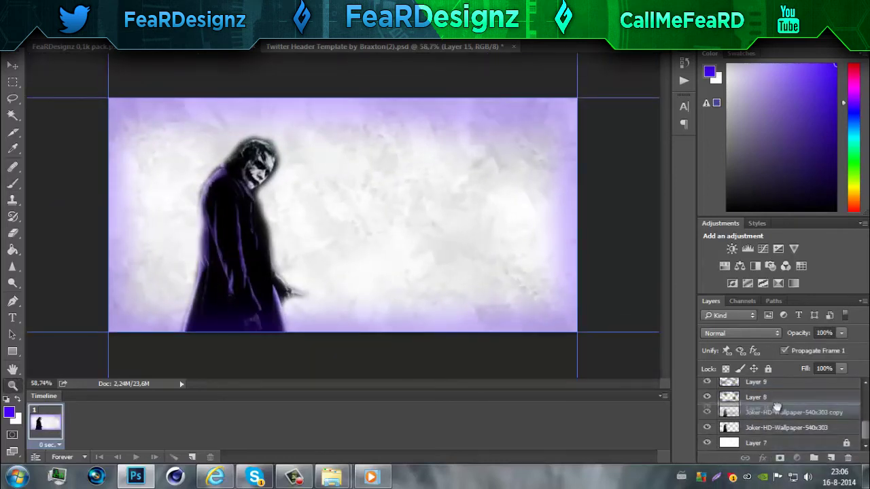
{"action": "key", "text": "b"}
{"action": "mouse_move", "coordinate": [204, 319]}
{"action": "left_mouse_down"}
{"action": "mouse_move", "coordinate": [155, 354]}
{"action": "mouse_move", "coordinate": [261, 313]}
{"action": "left_mouse_up"}
{"action": "key", "text": "ctrl+shift+alt+n"}
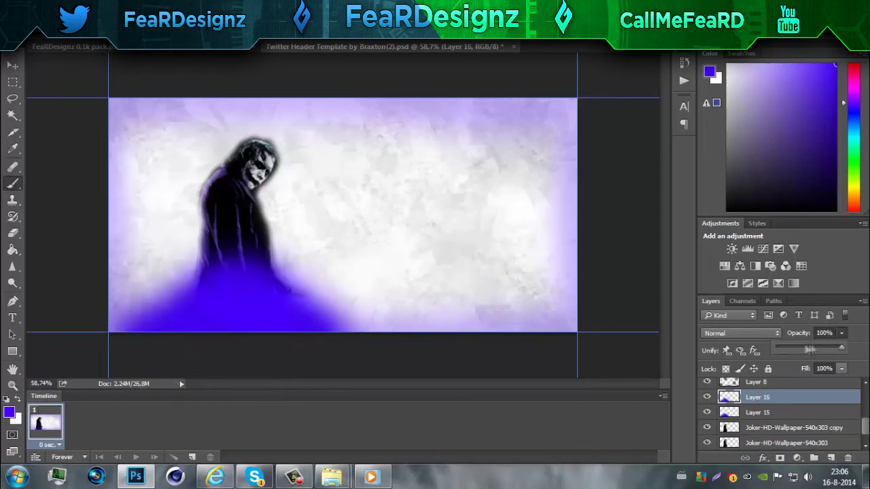
{"action": "left_click_drag", "start_coordinate": [813, 342], "coordinate": [788, 346]}
Brush more purple along the bottom edge on another faded layer, then reselect Layer 14
{"action": "key", "text": "ctrl+shift+alt+n"}
{"action": "left_click_drag", "start_coordinate": [150, 319], "coordinate": [278, 341]}
{"action": "left_click", "coordinate": [841, 333]}
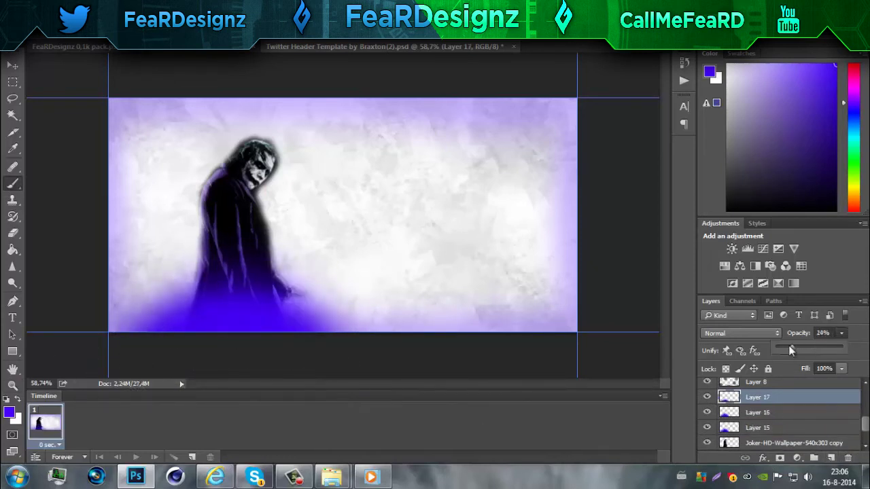
{"action": "left_click_drag", "start_coordinate": [843, 345], "coordinate": [786, 347]}
{"action": "scroll", "coordinate": [709, 388], "scroll_direction": "down", "scroll_amount": 5}
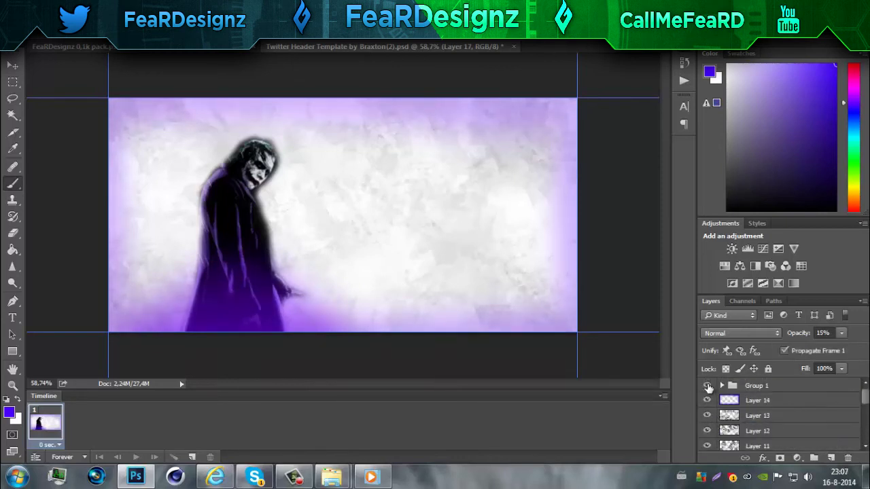
{"action": "left_click", "coordinate": [760, 402]}
Type the DETOXMODDINGTEAM title right of the Joker at about double size
{"action": "left_click", "coordinate": [336, 184]}
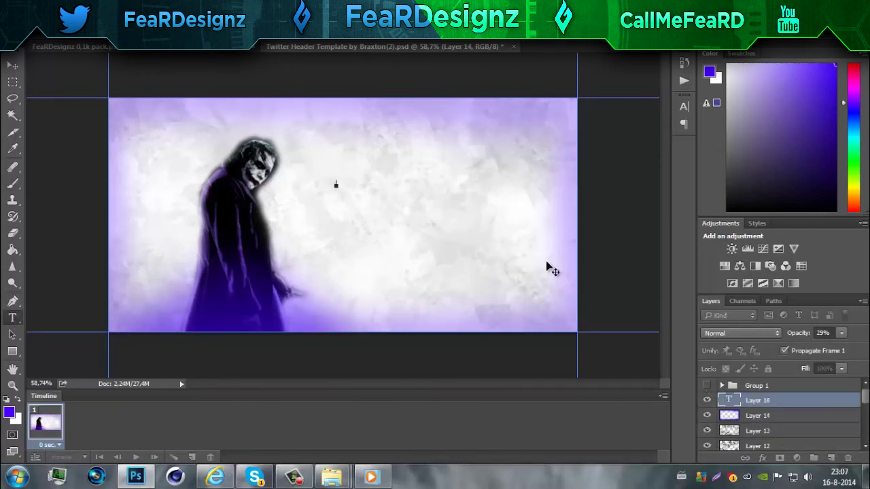
{"action": "key", "text": "ctrl+shift+period"}
{"action": "key", "text": "ctrl+shift+period"}
{"action": "key", "text": "ctrl+shift+period"}
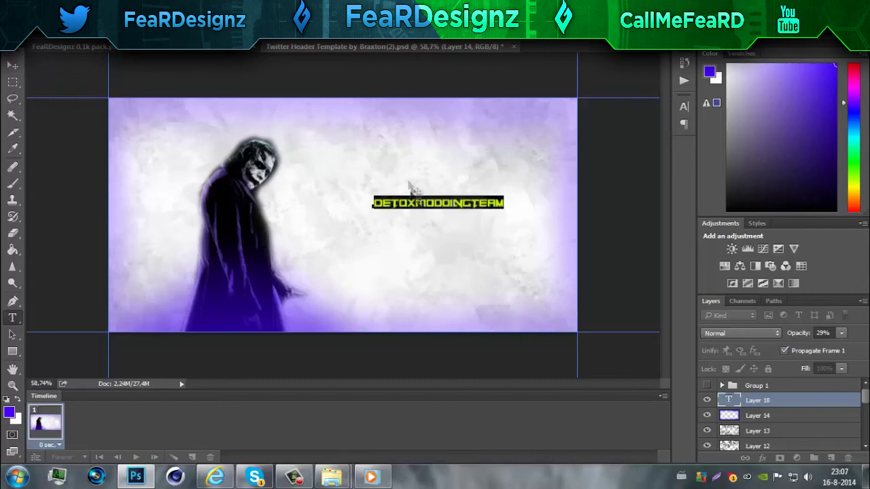
{"action": "key", "text": "ctrl+Return"}
Give the title a stroke, a purple gradient overlay and a drop shadow
{"action": "double_click", "coordinate": [833, 400]}
{"action": "left_click", "coordinate": [510, 170]}
{"action": "left_click", "coordinate": [632, 204]}
{"action": "left_click", "coordinate": [805, 112]}
{"action": "left_click", "coordinate": [524, 240]}
{"action": "left_click", "coordinate": [629, 145]}
{"action": "left_click", "coordinate": [807, 79]}
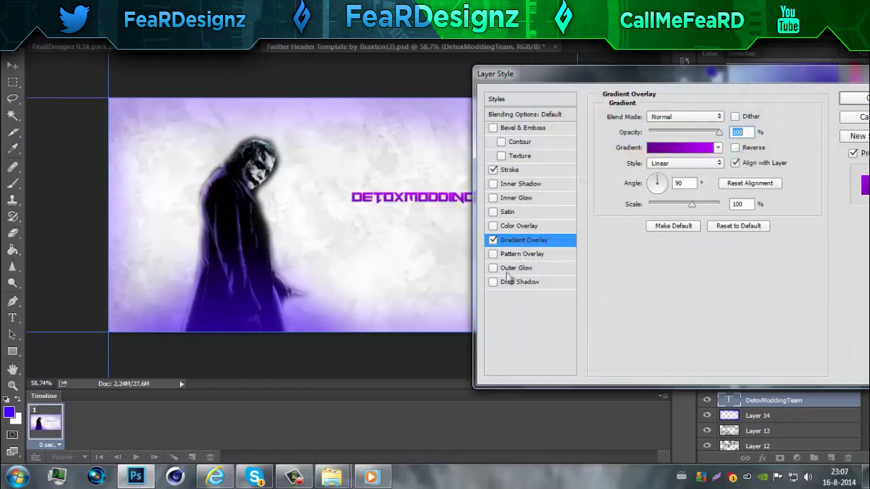
{"action": "left_click", "coordinate": [520, 281]}
{"action": "left_click_drag", "start_coordinate": [686, 132], "coordinate": [672, 136]}
Add a bright green outer glow, apply the effects, and nudge the title down slightly
{"action": "left_click", "coordinate": [516, 267]}
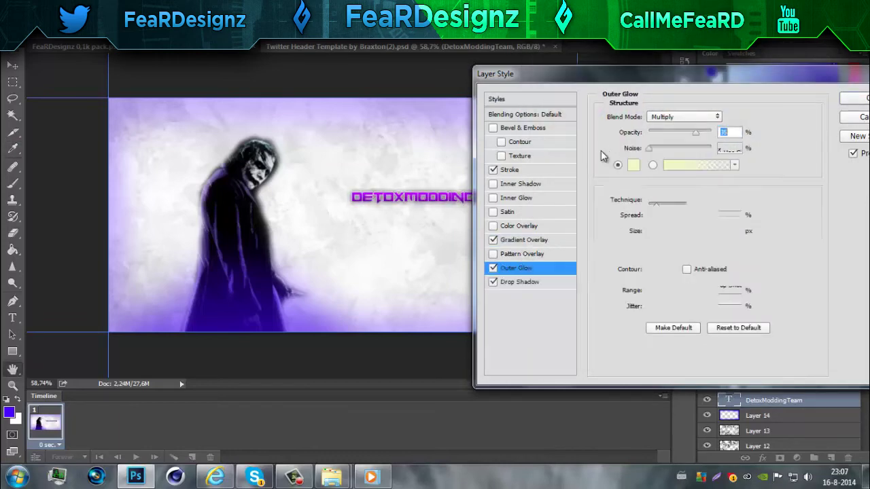
{"action": "left_click", "coordinate": [659, 169]}
{"action": "left_click", "coordinate": [668, 155]}
{"action": "left_click", "coordinate": [650, 121]}
{"action": "left_click", "coordinate": [668, 233]}
{"action": "left_click", "coordinate": [782, 112]}
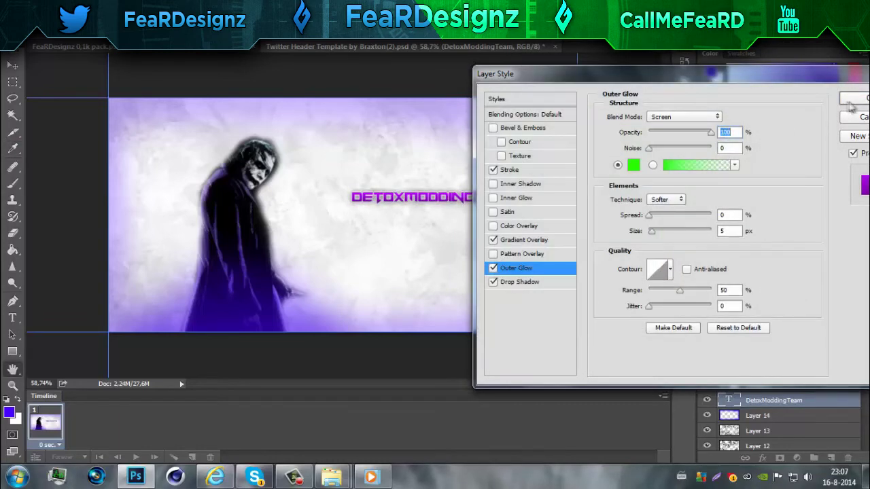
{"action": "left_click", "coordinate": [855, 98]}
{"action": "left_click_drag", "start_coordinate": [465, 202], "coordinate": [466, 214]}
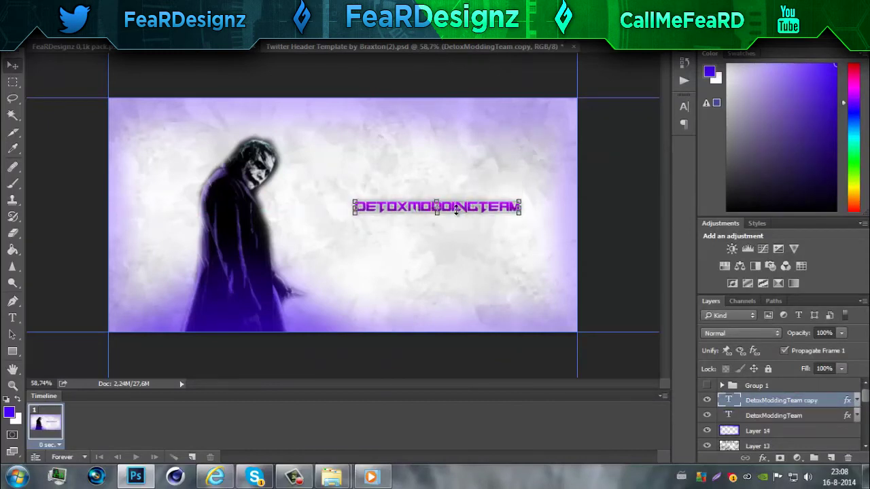
Turn the copied title into a smaller 'The official twitter of' line above DETOXMODDINGTEAM
{"action": "left_click", "coordinate": [13, 318]}
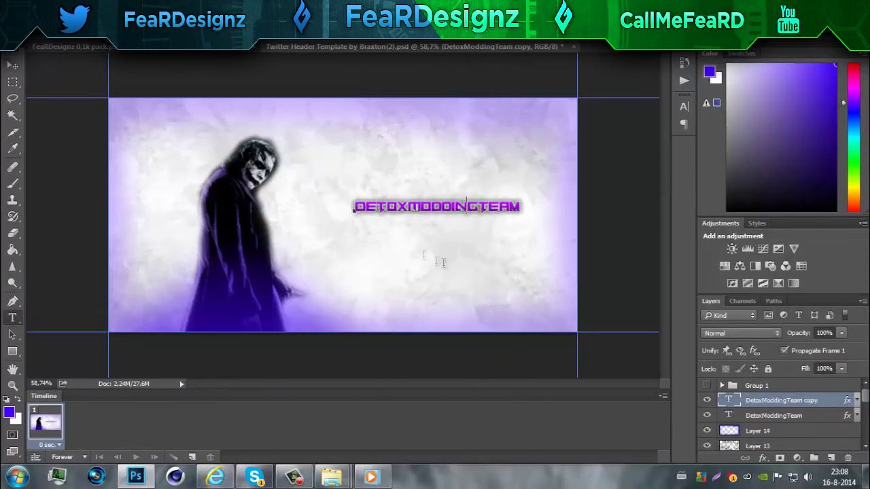
{"action": "left_click_drag", "start_coordinate": [440, 262], "coordinate": [443, 238]}
{"action": "key", "text": "BackSpace"}
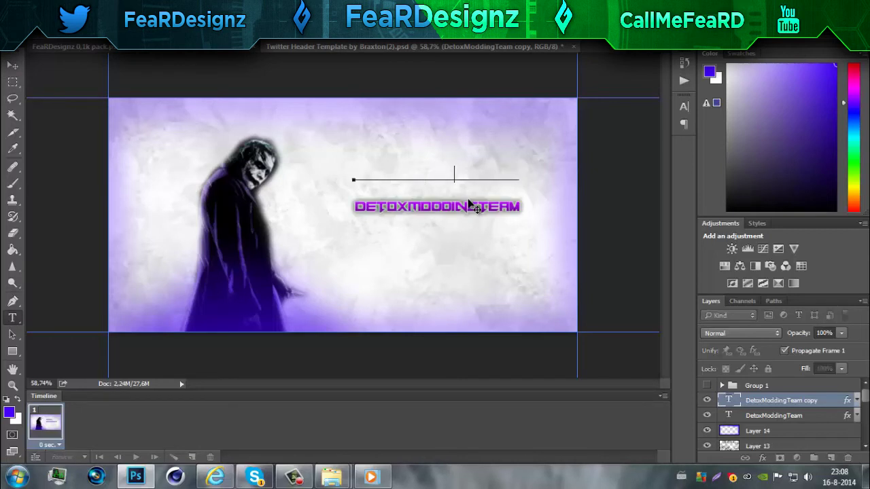
{"action": "key", "text": "ctrl+z"}
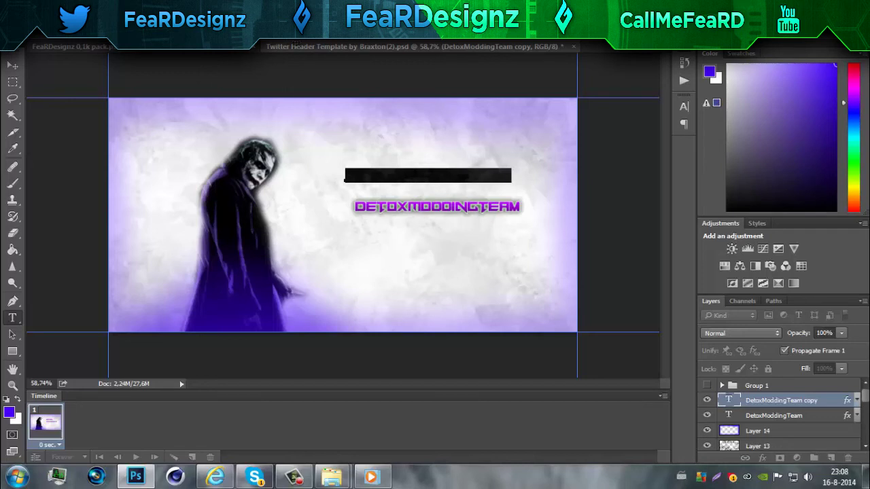
{"action": "left_click", "coordinate": [284, 34]}
{"action": "left_click", "coordinate": [284, 136]}
{"action": "left_click", "coordinate": [12, 66]}
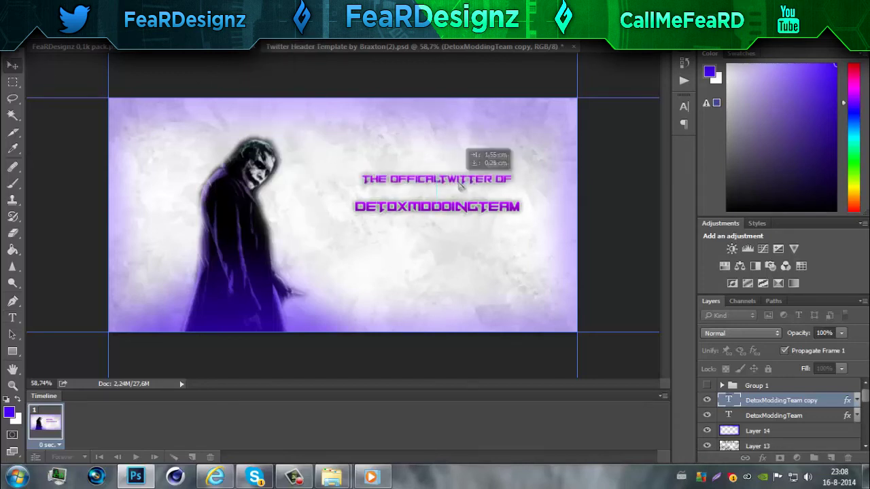
{"action": "left_click", "coordinate": [427, 186]}
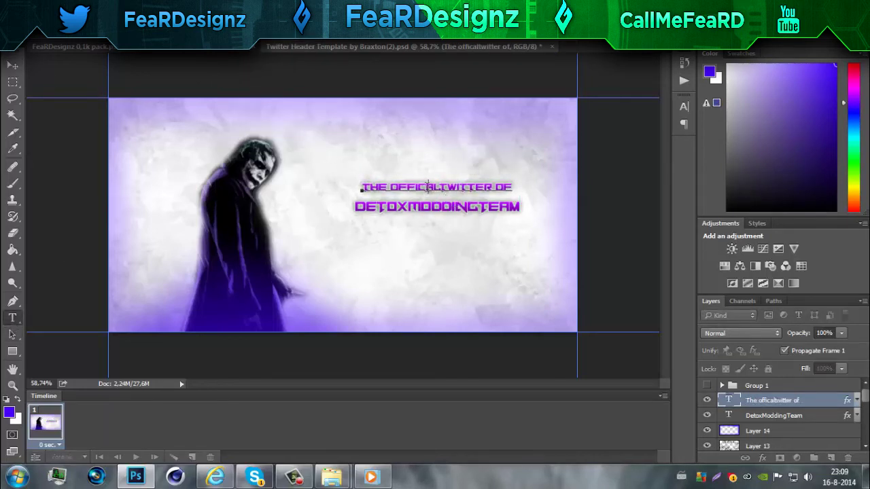
{"action": "key", "text": "ctrl+a"}
{"action": "type", "text": "The official twitter of"}
{"action": "left_click", "coordinate": [13, 65]}
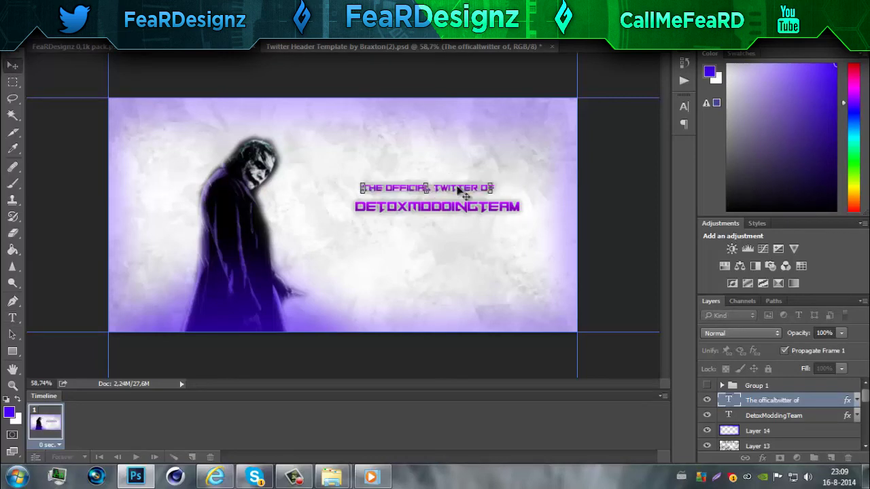
Duplicate the small line below the title as DETOXMODDINGTEAM, then copy it again lower
{"action": "left_click_drag", "start_coordinate": [477, 195], "coordinate": [478, 234]}
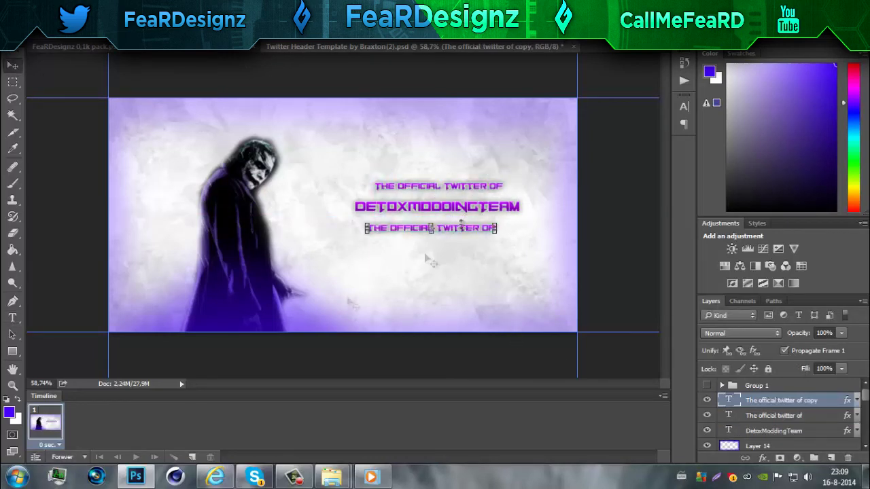
{"action": "left_click", "coordinate": [215, 475]}
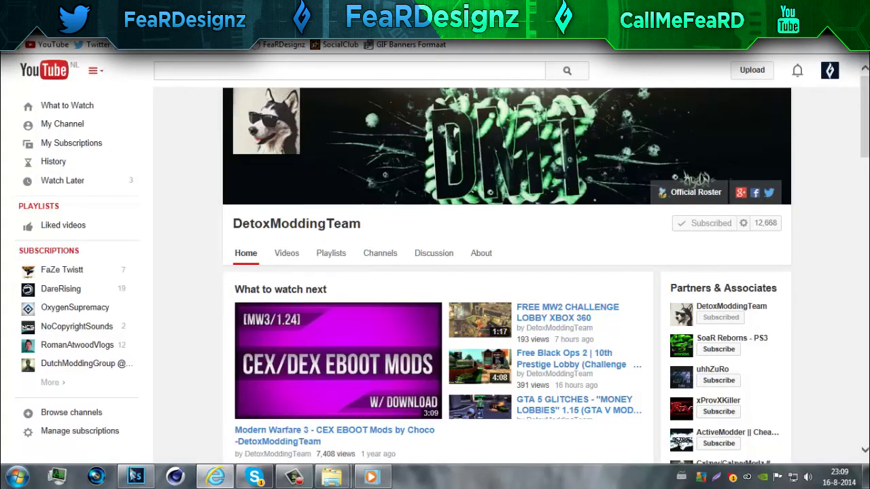
{"action": "left_click", "coordinate": [136, 476]}
{"action": "left_click", "coordinate": [12, 318]}
{"action": "left_click", "coordinate": [370, 228]}
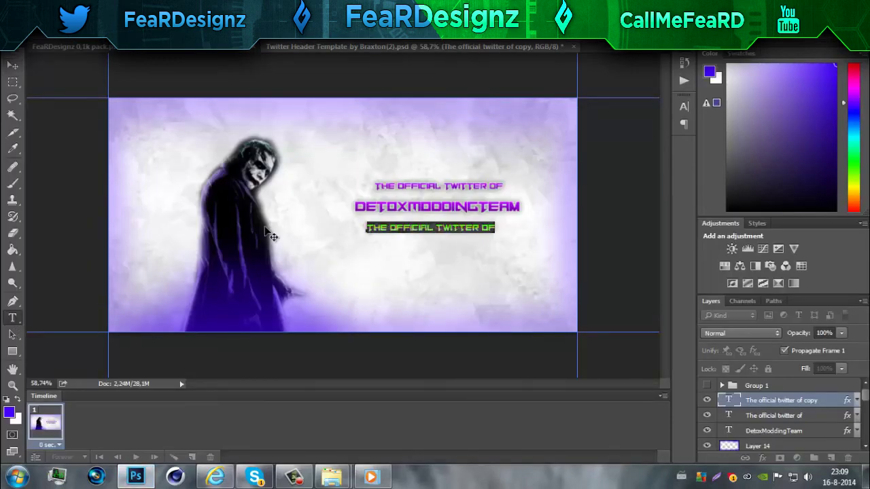
{"action": "key", "text": "ctrl+a"}
{"action": "type", "text": "DetoxModdingTeam"}
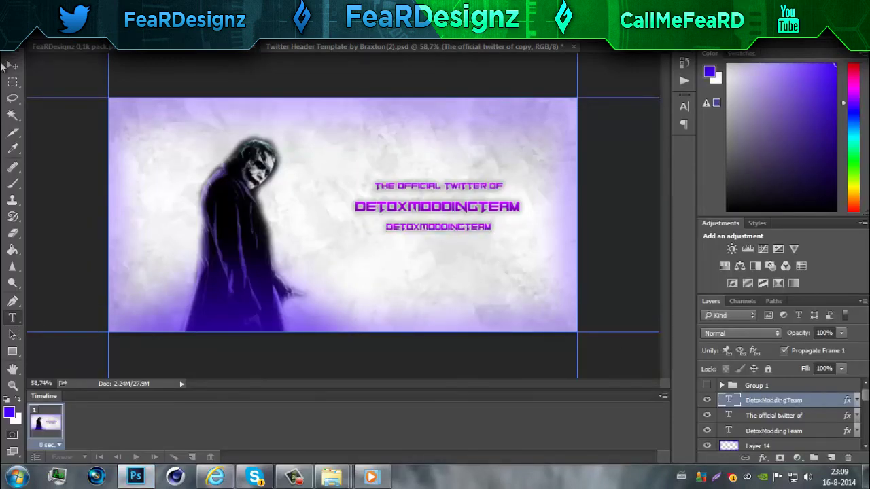
{"action": "key", "text": "ctrl+Return"}
{"action": "left_click_drag", "start_coordinate": [462, 229], "coordinate": [462, 246]}
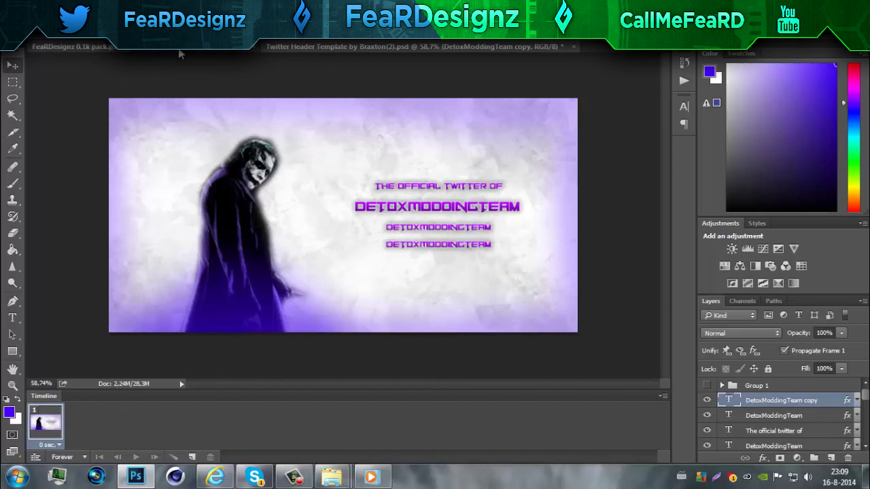
{"action": "key", "text": "ctrl+Tab"}
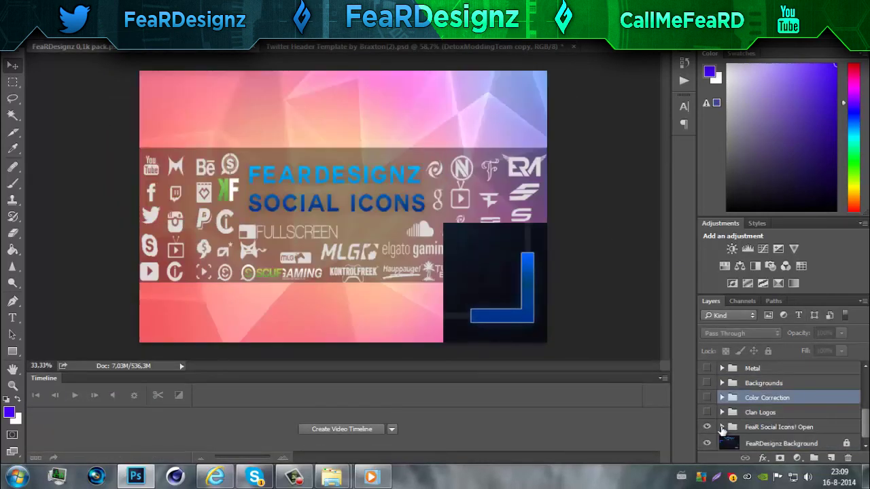
Copy the YouTube and Facebook icon layers from the social icons group into the Twitter header
{"action": "left_click", "coordinate": [722, 427]}
{"action": "left_click_drag", "start_coordinate": [142, 100], "coordinate": [178, 213]}
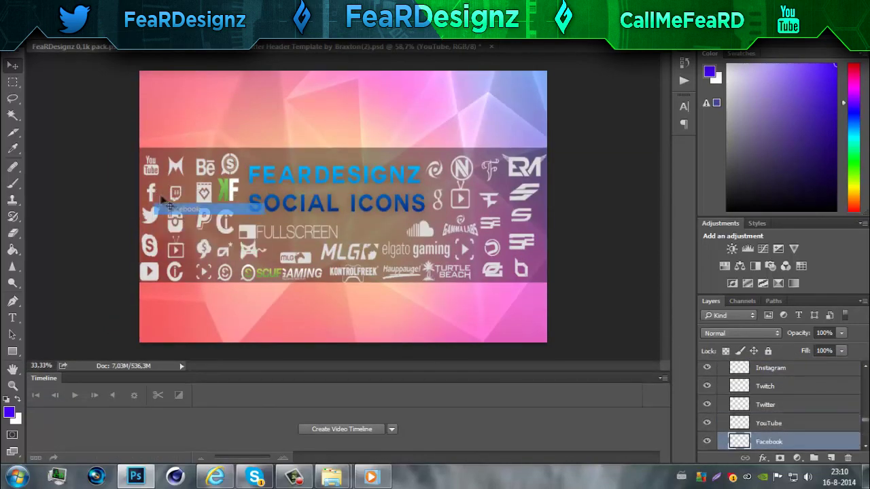
{"action": "left_click_drag", "start_coordinate": [151, 194], "coordinate": [362, 260]}
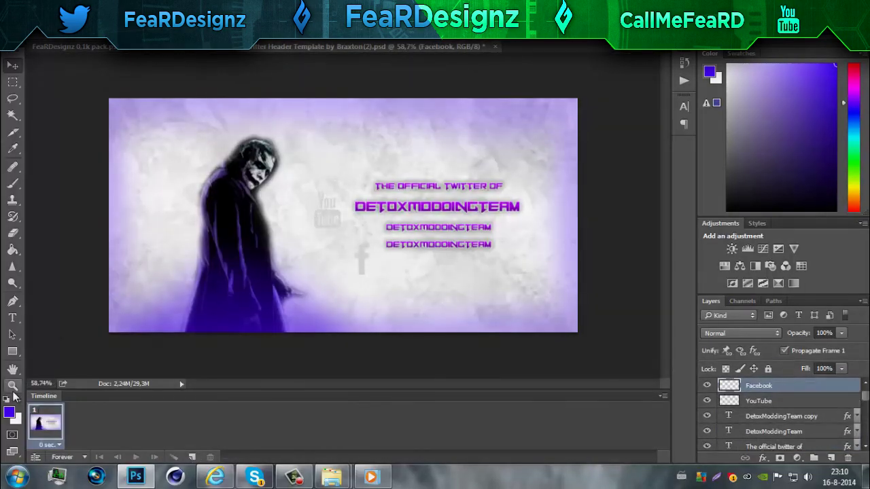